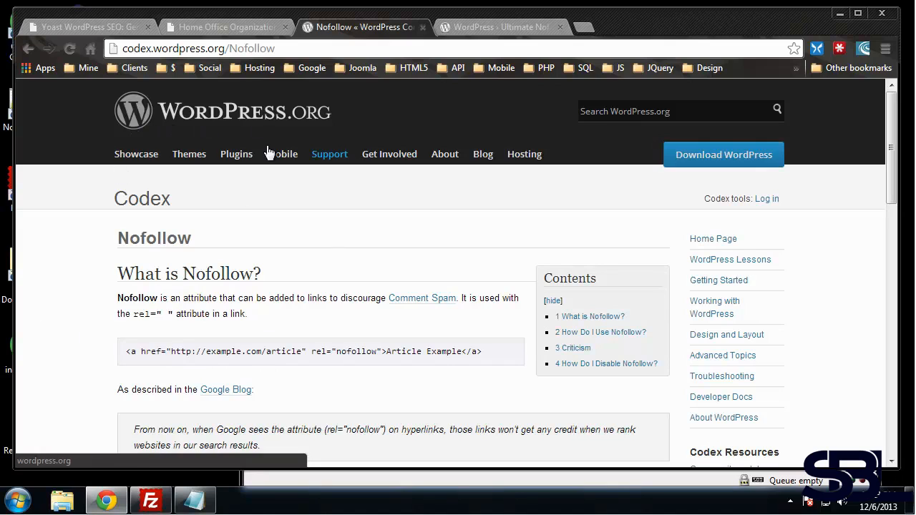
- Examine the example link on the Codex Nofollow page, highlighting its URL and its rel="nofollow" attribute
{"action": "scroll", "coordinate": [87, 340], "scroll_direction": "down", "scroll_amount": 1}
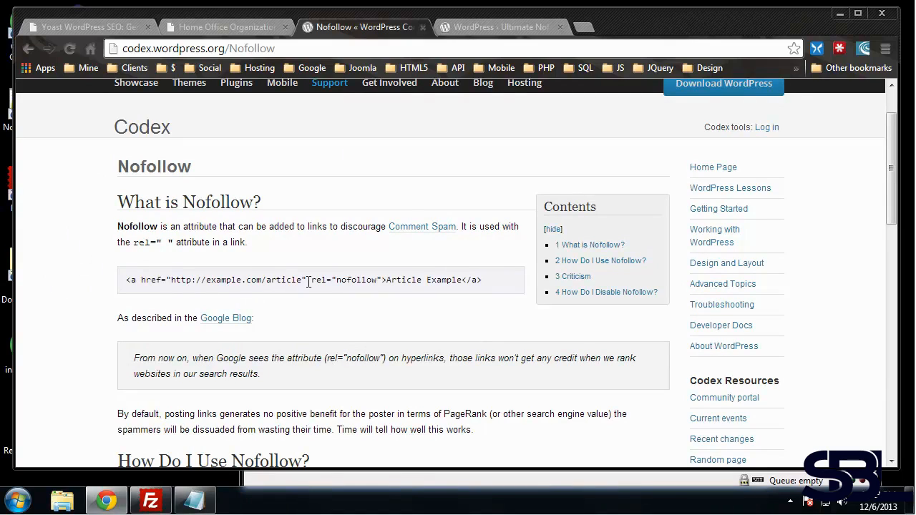
{"action": "left_click_drag", "start_coordinate": [312, 280], "coordinate": [376, 276]}
{"action": "left_click_drag", "start_coordinate": [304, 279], "coordinate": [171, 281]}
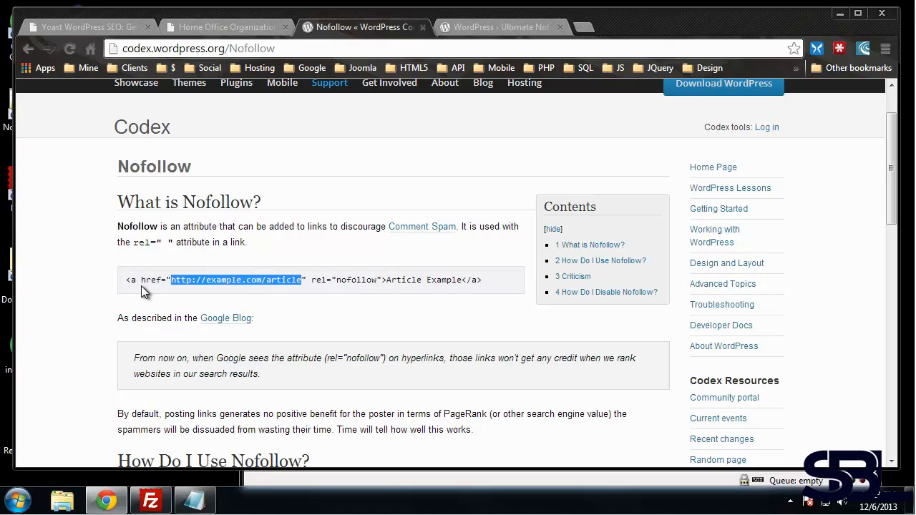
{"action": "left_click", "coordinate": [336, 279]}
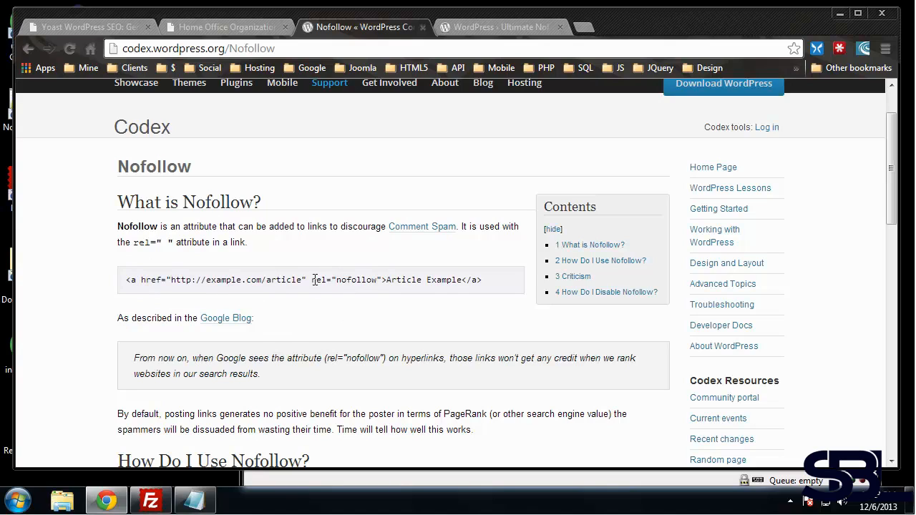
{"action": "left_click_drag", "start_coordinate": [311, 280], "coordinate": [378, 281]}
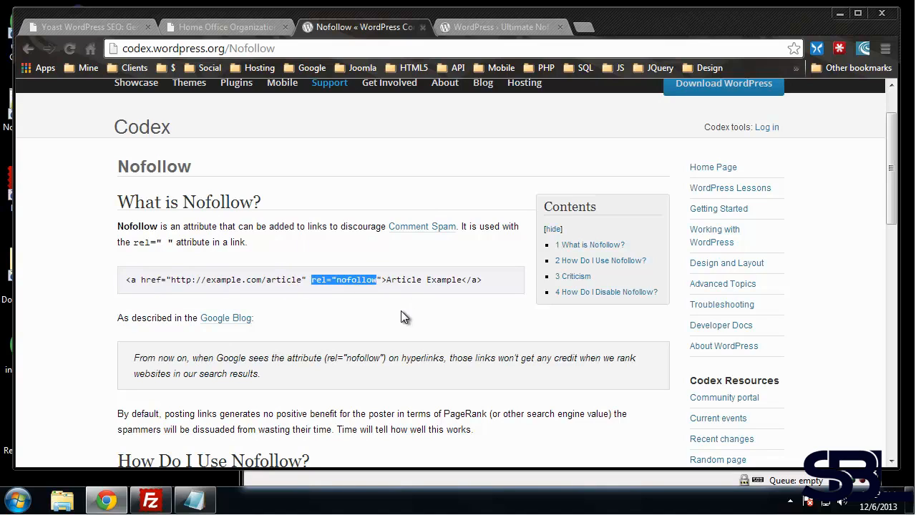
{"action": "left_click", "coordinate": [422, 313]}
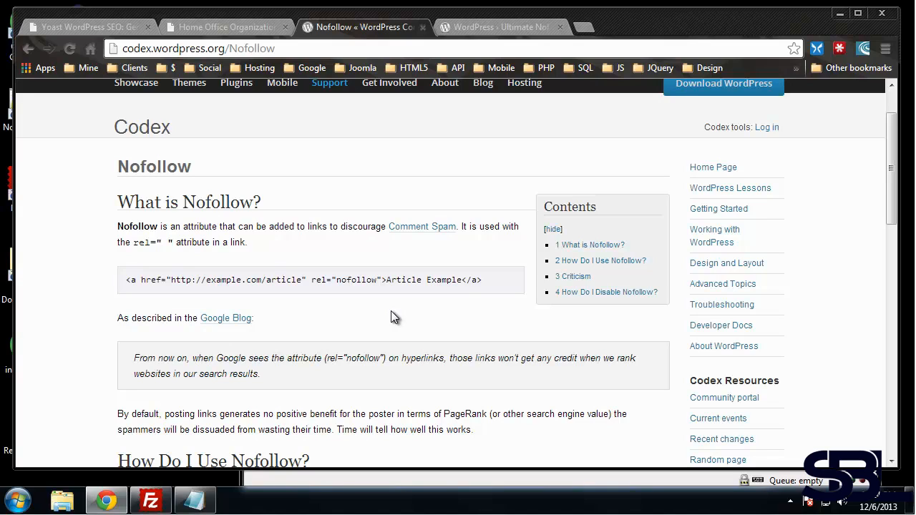
- Read the Codex page's sections on using nofollow, its criticism and the plugins for disabling it
{"action": "scroll", "coordinate": [58, 288], "scroll_direction": "down", "scroll_amount": 5}
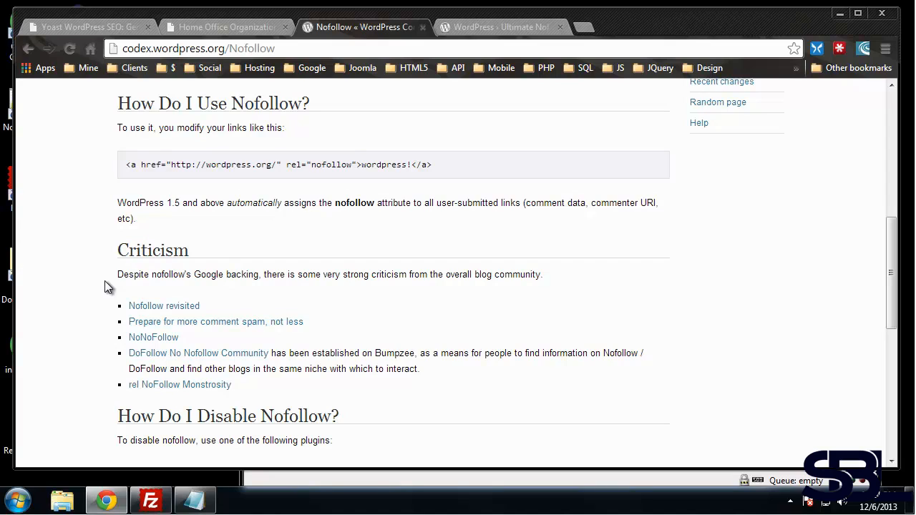
{"action": "scroll", "coordinate": [81, 279], "scroll_direction": "down", "scroll_amount": 1}
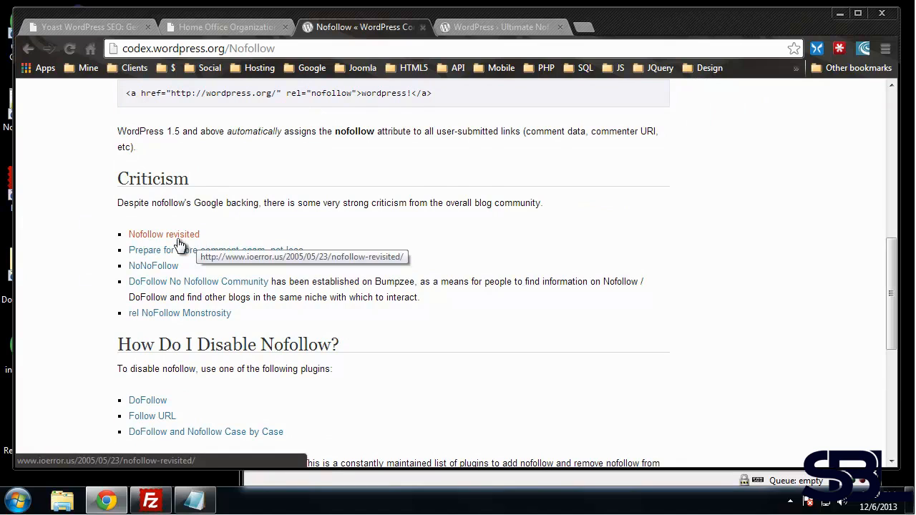
{"action": "scroll", "coordinate": [57, 234], "scroll_direction": "down", "scroll_amount": 2}
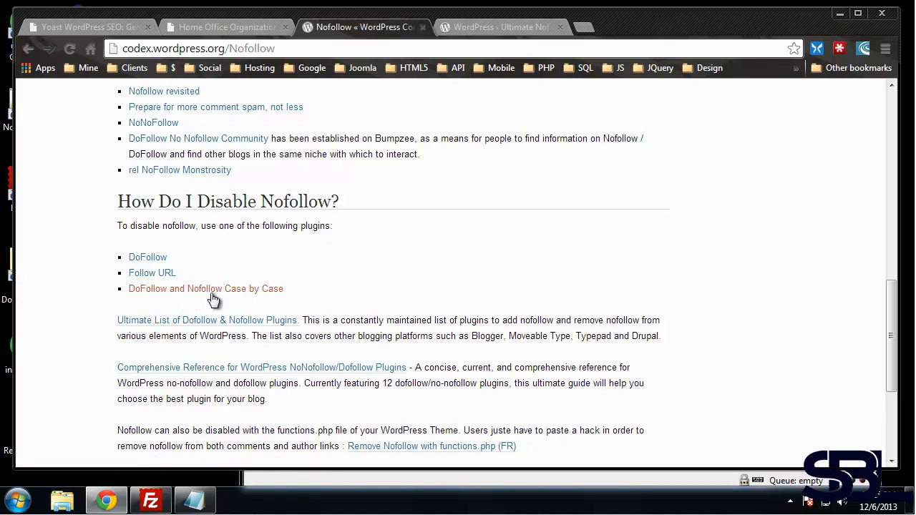
{"action": "scroll", "coordinate": [472, 252], "scroll_direction": "down", "scroll_amount": 1}
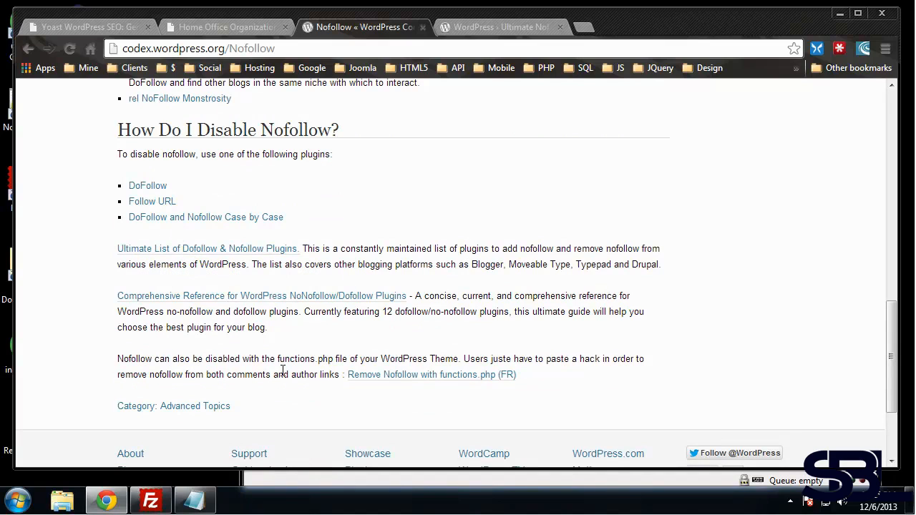
{"action": "scroll", "coordinate": [283, 370], "scroll_direction": "down", "scroll_amount": 2}
{"action": "scroll", "coordinate": [283, 368], "scroll_direction": "up", "scroll_amount": 4}
{"action": "scroll", "coordinate": [283, 367], "scroll_direction": "up", "scroll_amount": 10}
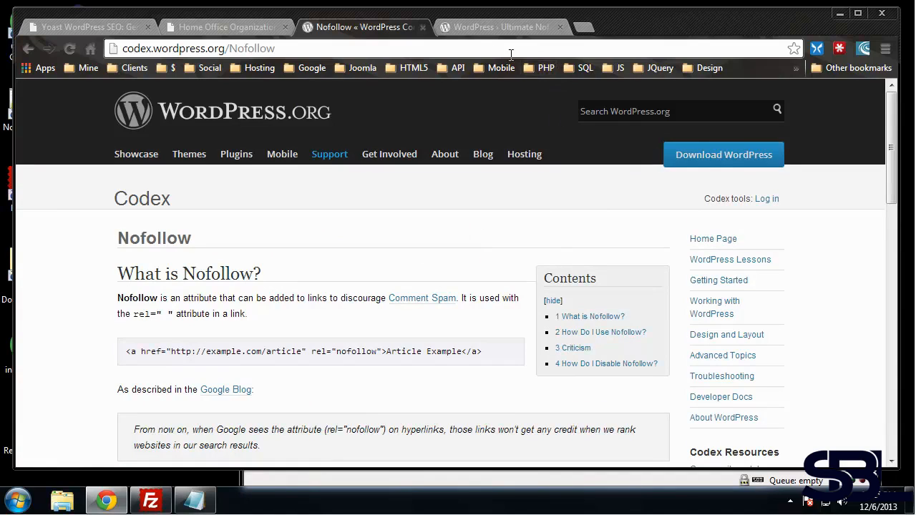
- Review the Ultimate Nofollow plugin page and download version 1.4.1 to the desktop as nofollow.1.4.1.zip
{"action": "left_click", "coordinate": [484, 26]}
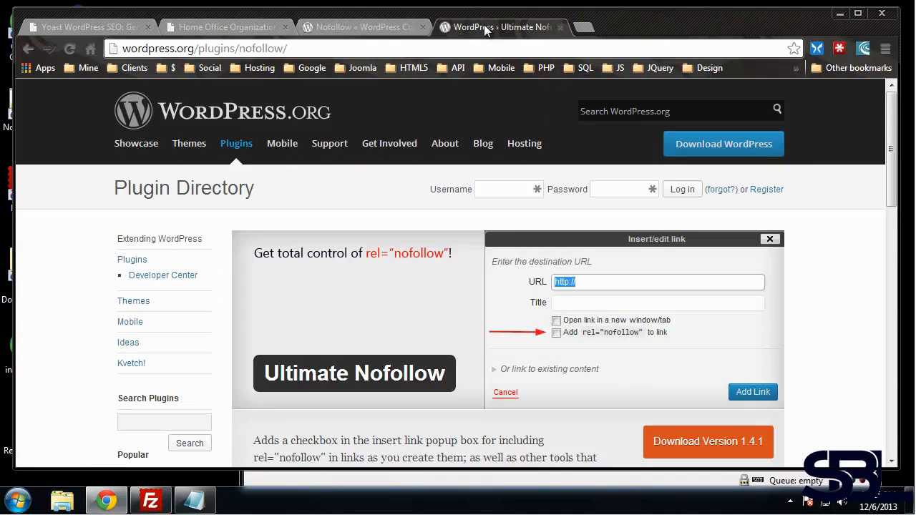
{"action": "scroll", "coordinate": [501, 165], "scroll_direction": "down", "scroll_amount": 1}
{"action": "scroll", "coordinate": [498, 154], "scroll_direction": "down", "scroll_amount": 2}
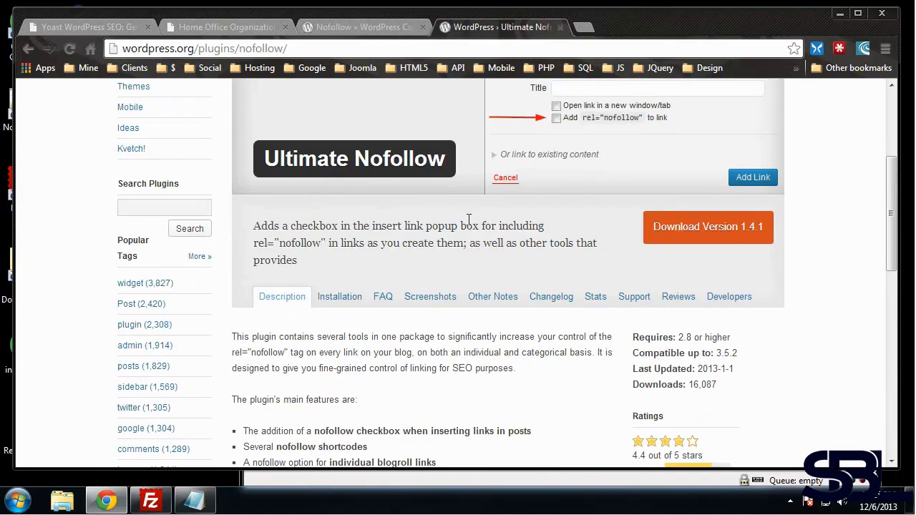
{"action": "scroll", "coordinate": [480, 217], "scroll_direction": "up", "scroll_amount": 1}
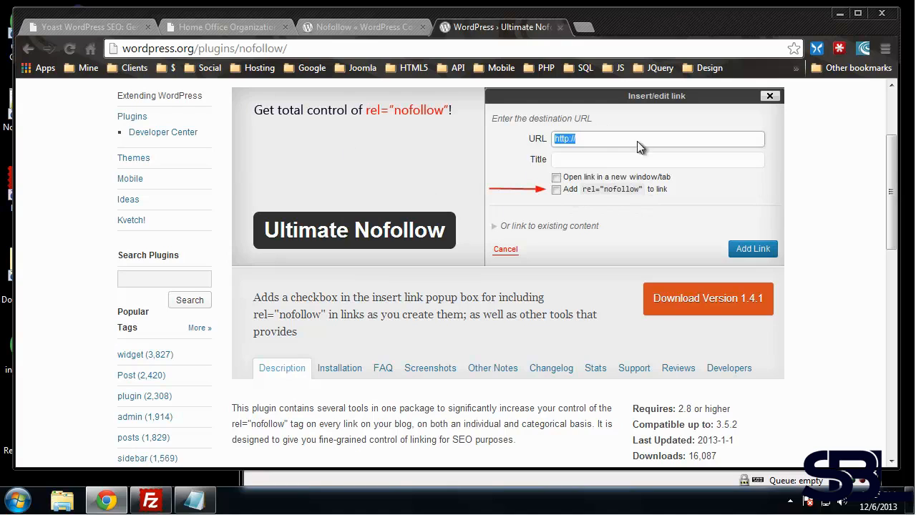
{"action": "scroll", "coordinate": [472, 213], "scroll_direction": "down", "scroll_amount": 2}
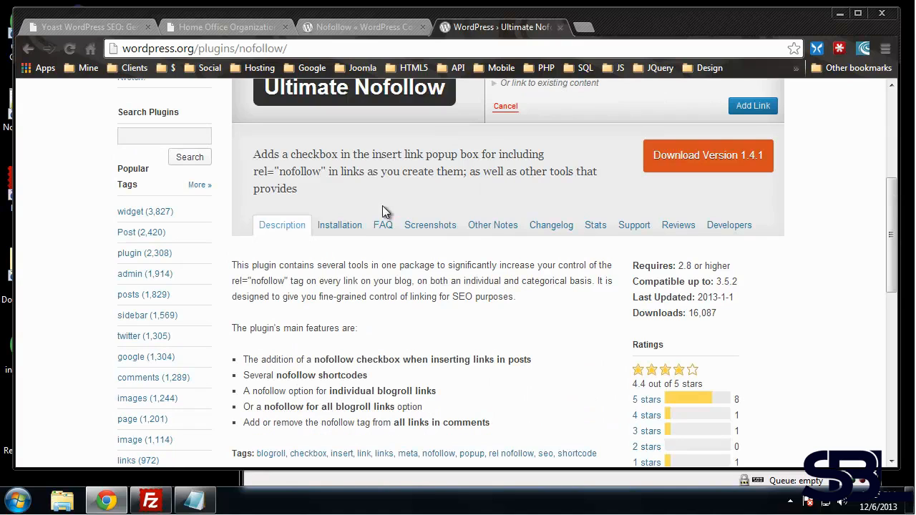
{"action": "left_click", "coordinate": [689, 167]}
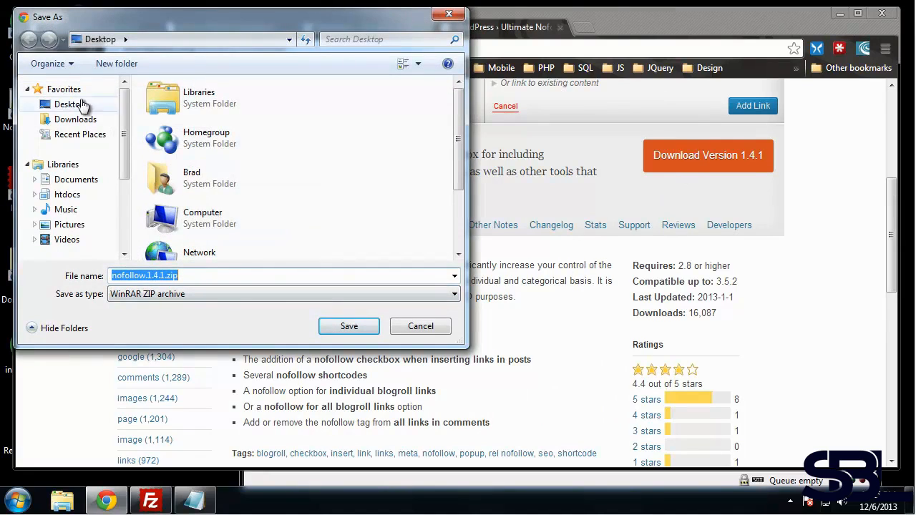
{"action": "left_click", "coordinate": [349, 327]}
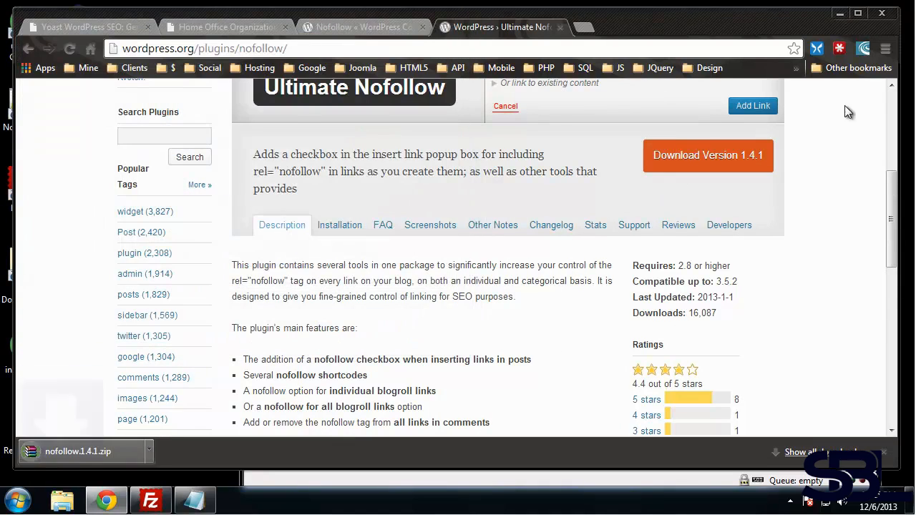
- Switch to FileZilla and open the blog's remote wp-content/plugins folder
{"action": "left_click", "coordinate": [845, 16]}
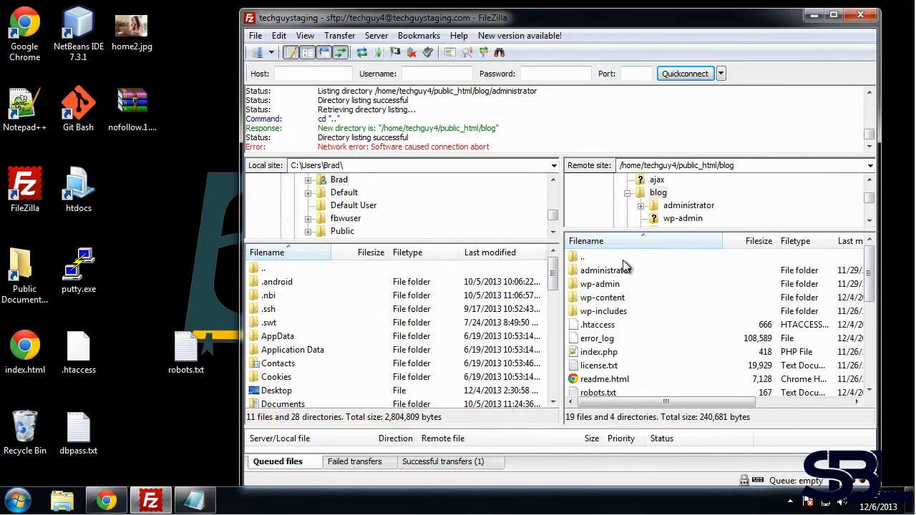
{"action": "left_click", "coordinate": [638, 299]}
{"action": "left_click", "coordinate": [624, 327]}
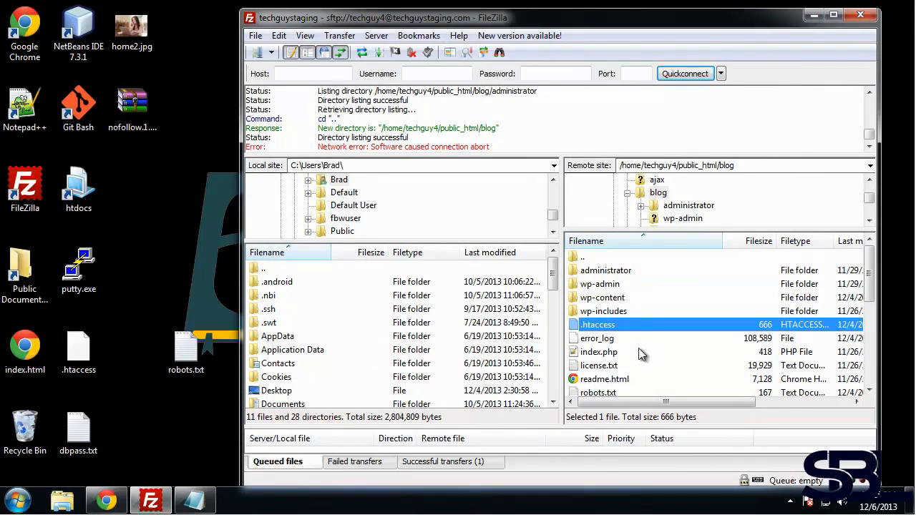
{"action": "left_click", "coordinate": [593, 301]}
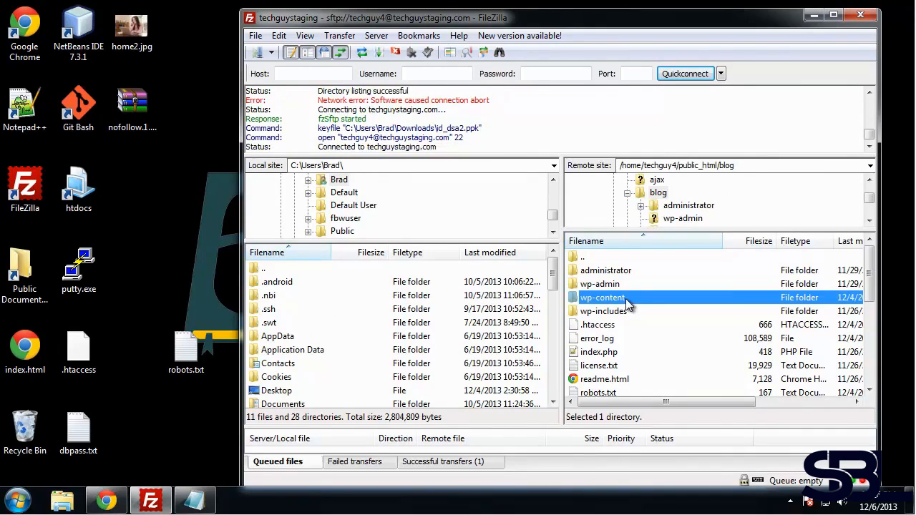
{"action": "double_click", "coordinate": [618, 273]}
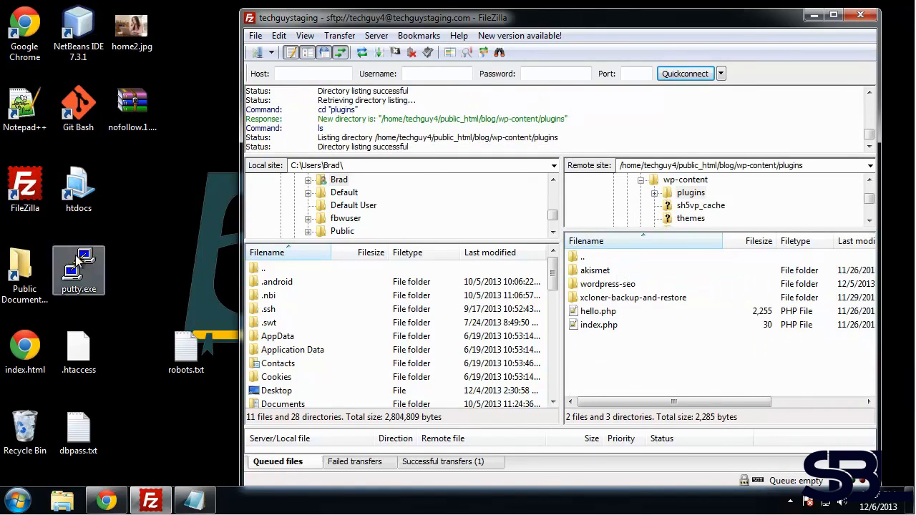
{"action": "left_click", "coordinate": [17, 500]}
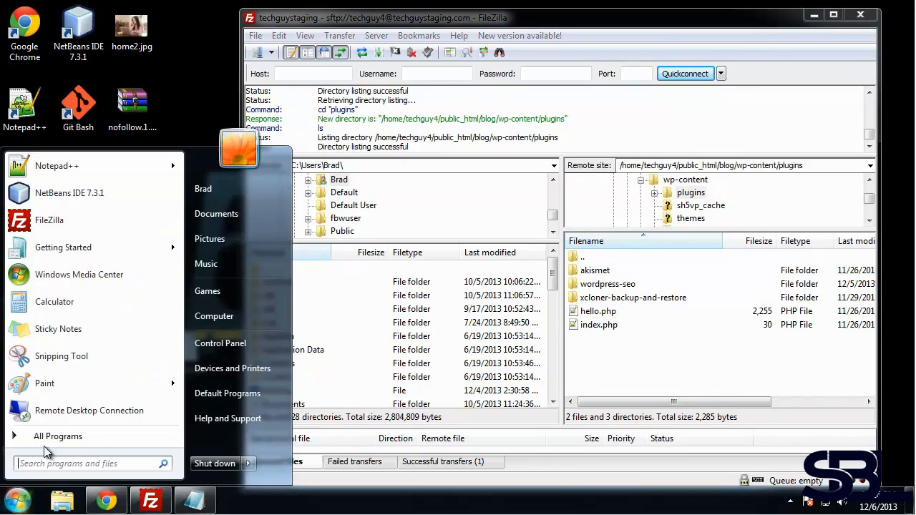
{"action": "left_click", "coordinate": [242, 218]}
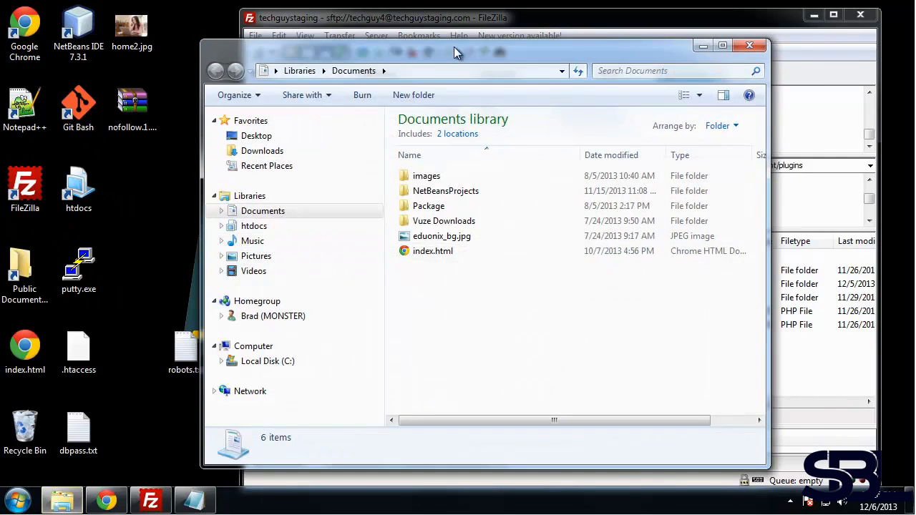
{"action": "left_click_drag", "start_coordinate": [461, 70], "coordinate": [281, 36]}
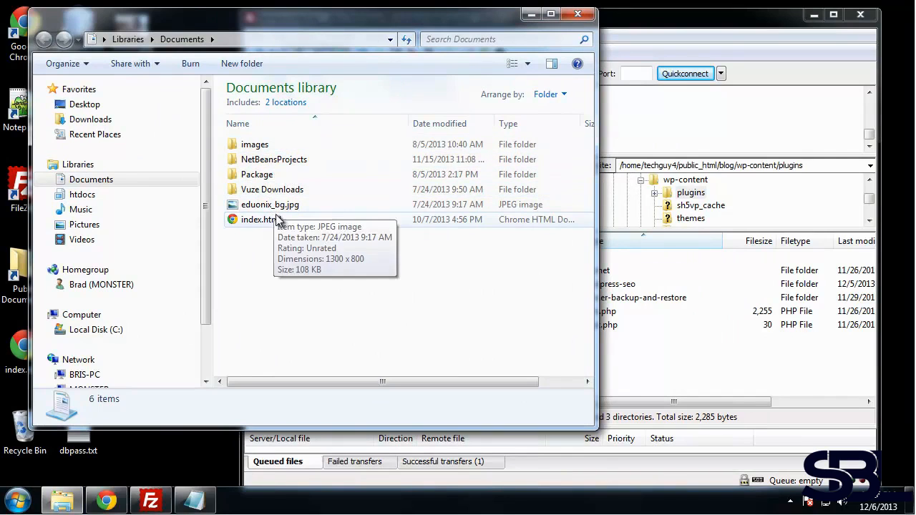
{"action": "left_click", "coordinate": [578, 13]}
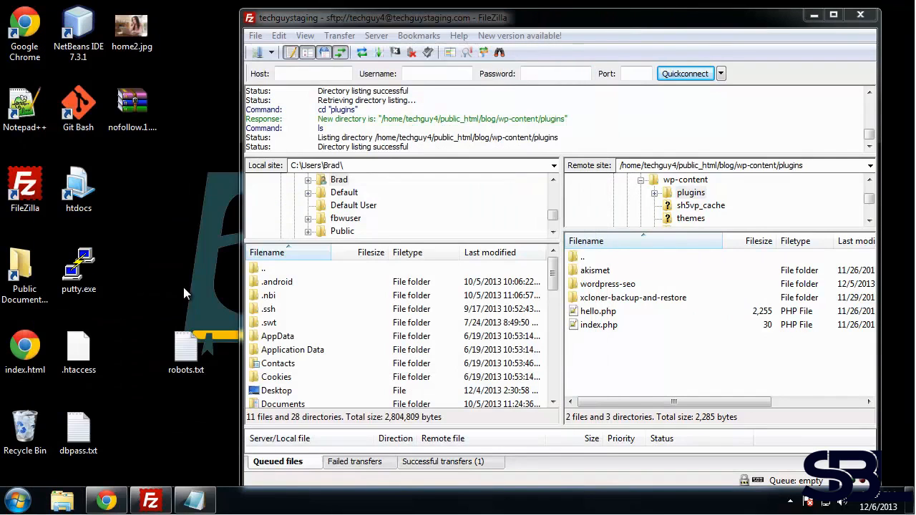
- Switch back to Chrome and open the list of installed plugins in the blog's WordPress admin
{"action": "left_click", "coordinate": [114, 507]}
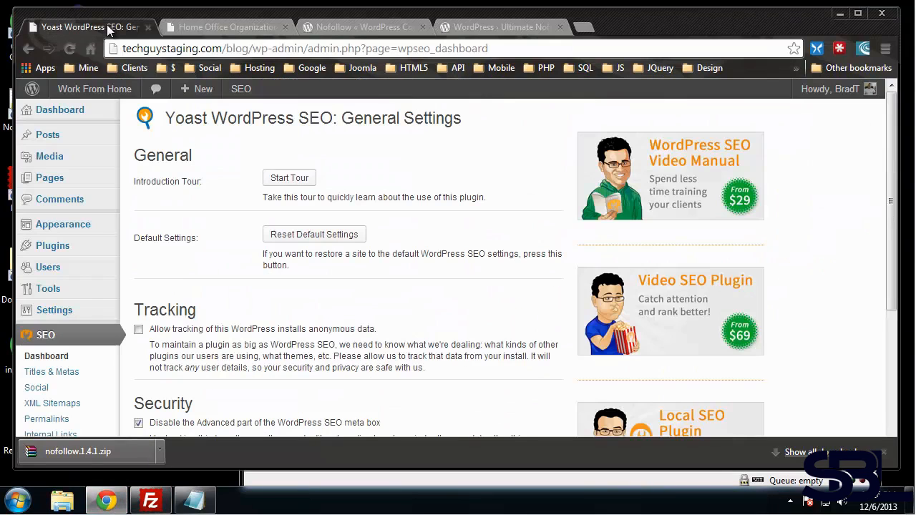
{"action": "left_click", "coordinate": [115, 30]}
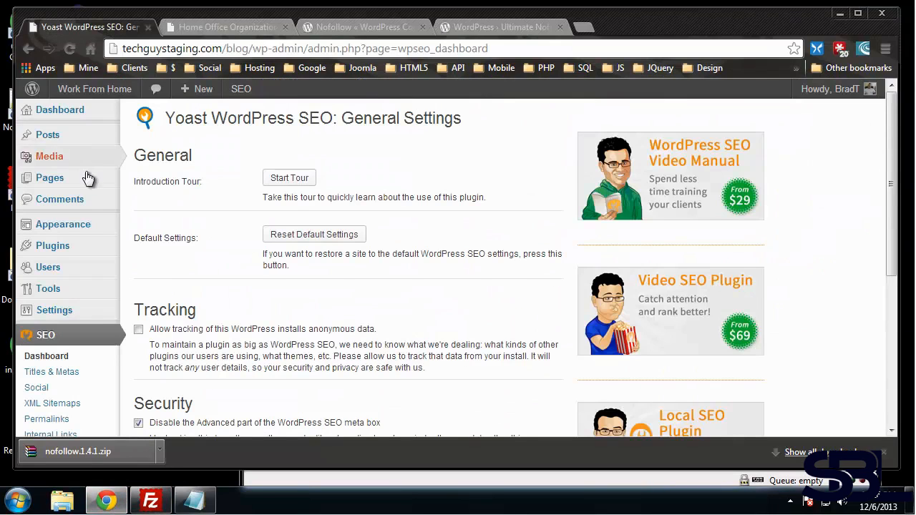
{"action": "scroll", "coordinate": [86, 229], "scroll_direction": "down", "scroll_amount": 2}
{"action": "scroll", "coordinate": [63, 179], "scroll_direction": "up", "scroll_amount": 1}
{"action": "mouse_move", "coordinate": [63, 176]}
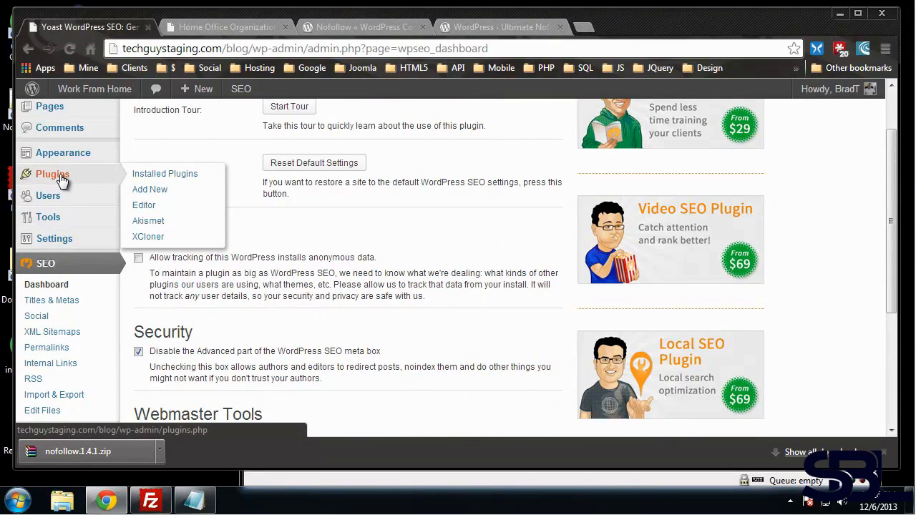
{"action": "left_click", "coordinate": [151, 206]}
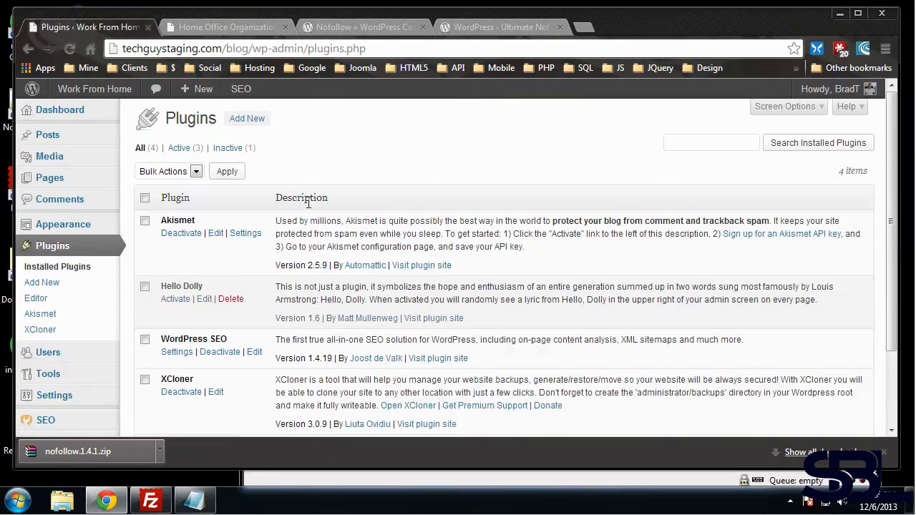
- Start adding a new plugin and search the plugin directory for "ultimate nofollow"
{"action": "left_click", "coordinate": [247, 119]}
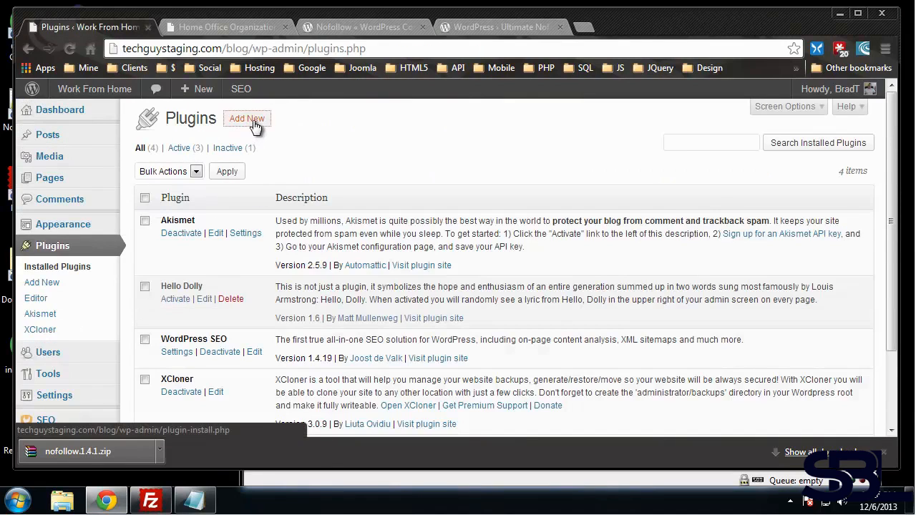
{"action": "left_click", "coordinate": [176, 224]}
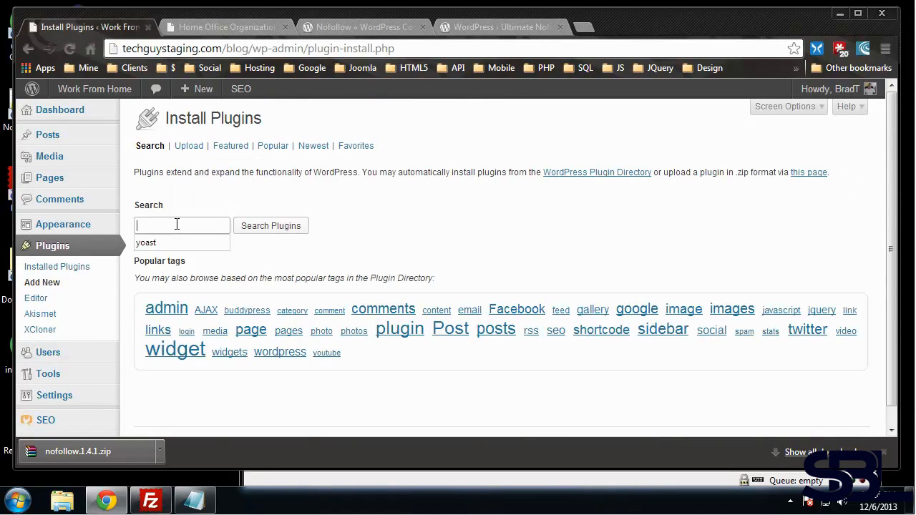
{"action": "type", "text": "ultimat"}
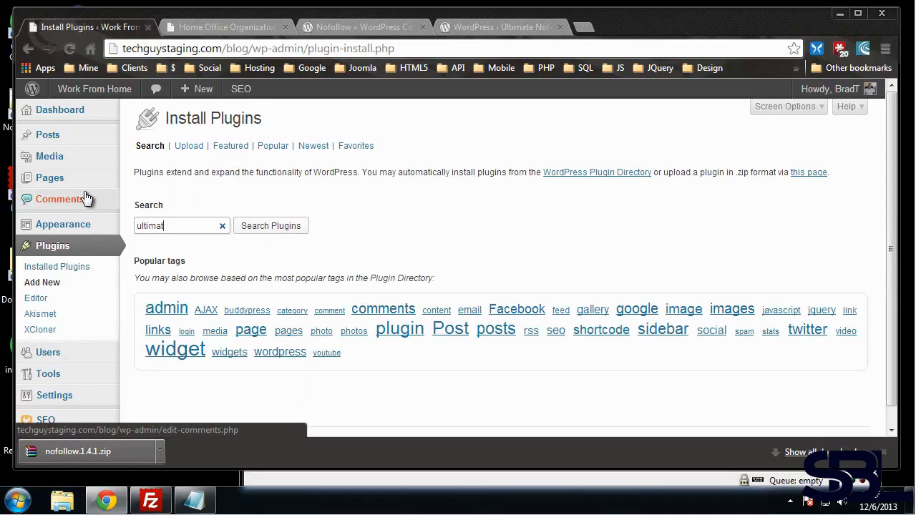
{"action": "type", "text": "e nofollow"}
{"action": "key", "text": "Return"}
- Install the Ultimate Nofollow plugin, confirming the installation, and activate it
{"action": "mouse_move", "coordinate": [229, 85]}
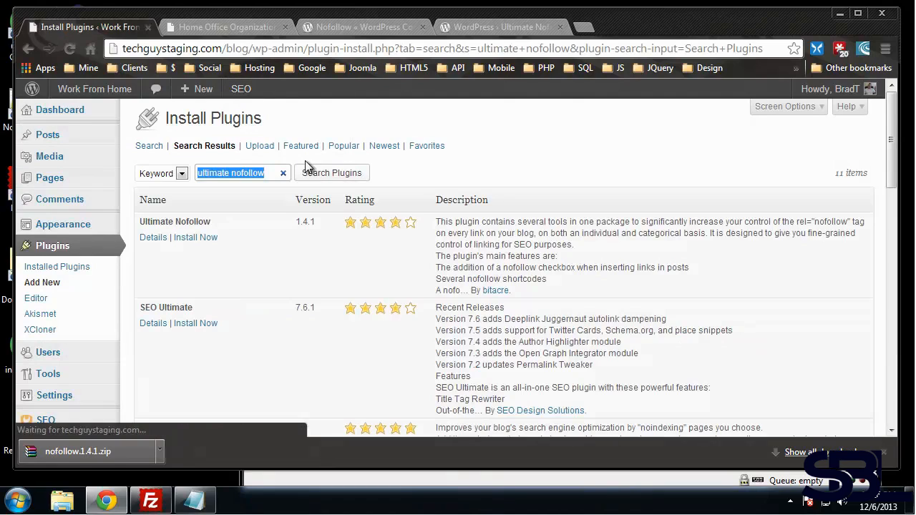
{"action": "left_click", "coordinate": [196, 238]}
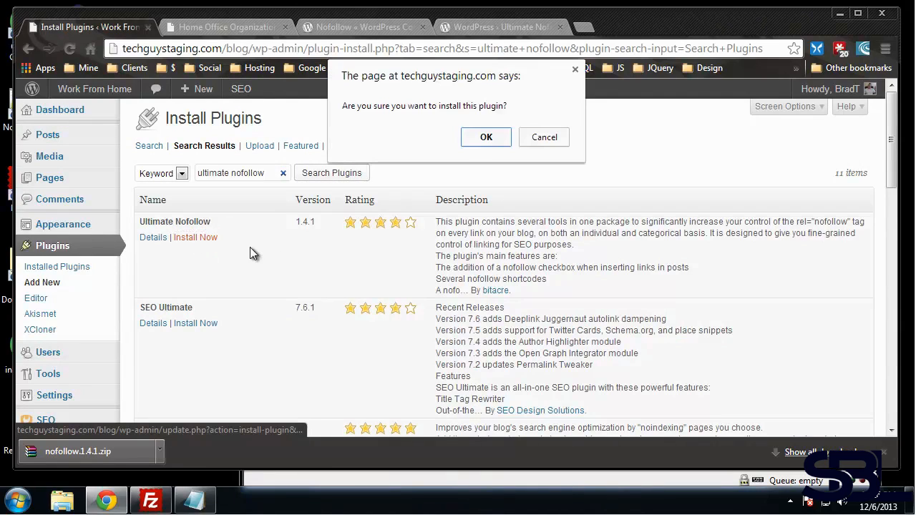
{"action": "left_click", "coordinate": [485, 138]}
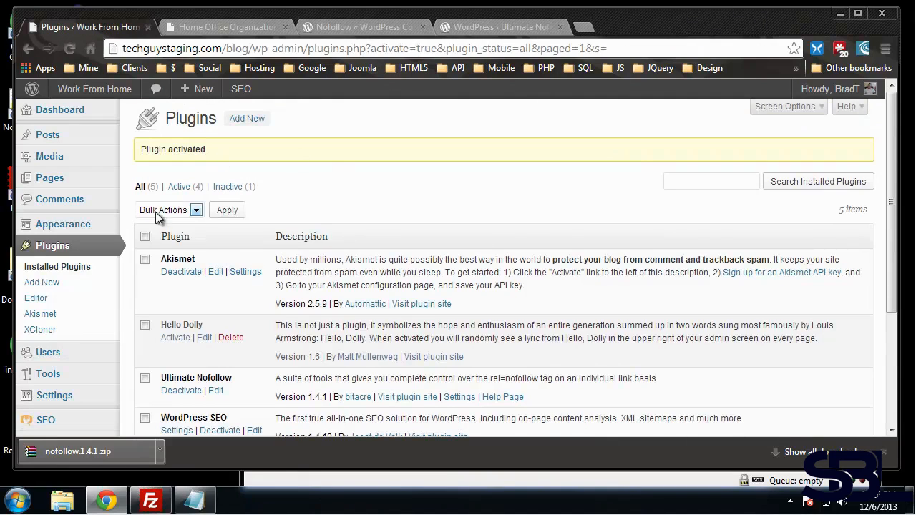
- Open the Nofollow plugin settings, disable nofollow for all links in comments and save the changes
{"action": "scroll", "coordinate": [160, 215], "scroll_direction": "down", "scroll_amount": 3}
{"action": "mouse_move", "coordinate": [41, 226]}
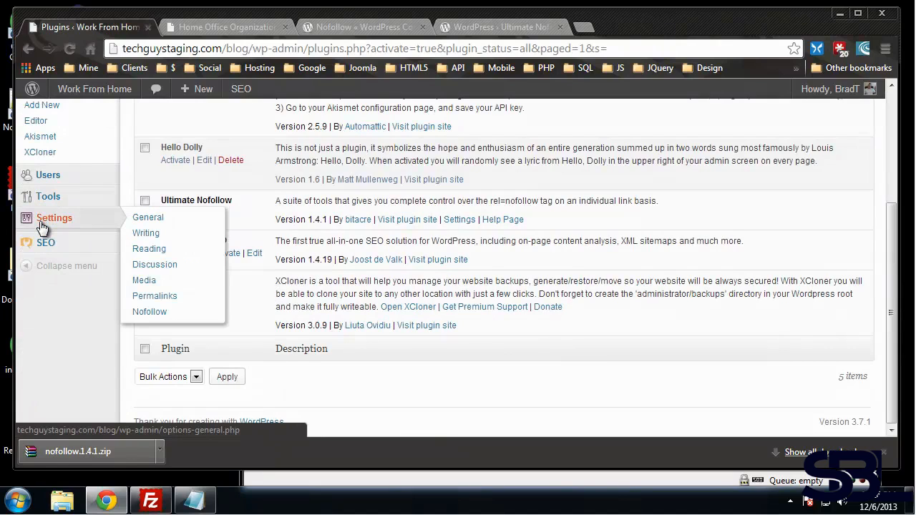
{"action": "left_click", "coordinate": [150, 312]}
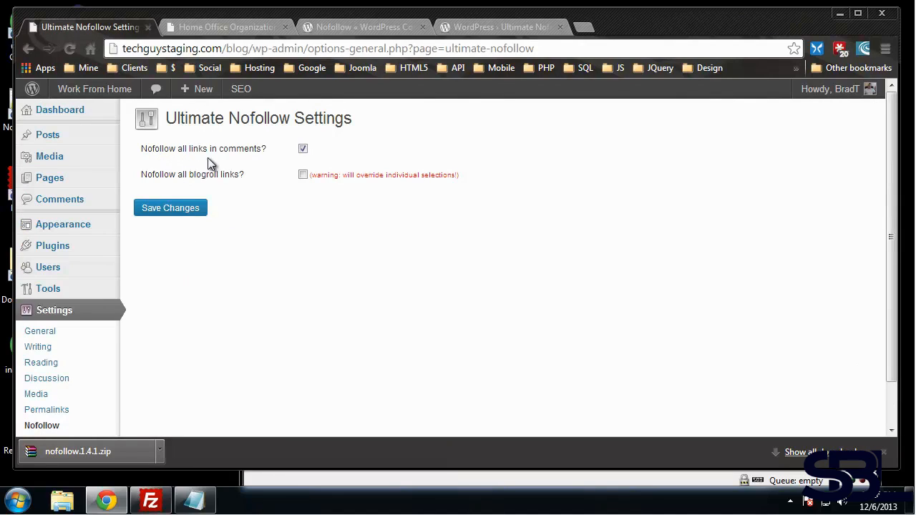
{"action": "left_click", "coordinate": [305, 153]}
{"action": "left_click", "coordinate": [158, 211]}
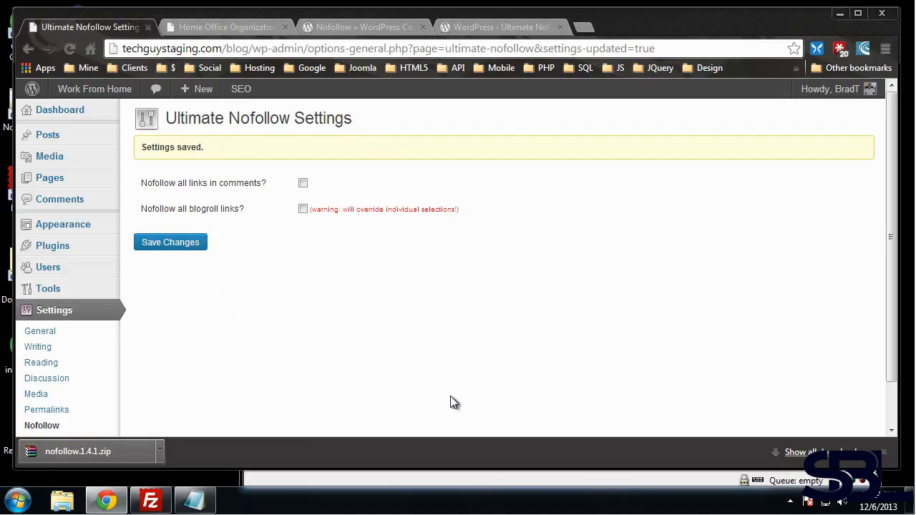
- List all blog posts and open "Home Office Organization: Tips to Cut the Clutter" for editing
{"action": "mouse_move", "coordinate": [45, 136]}
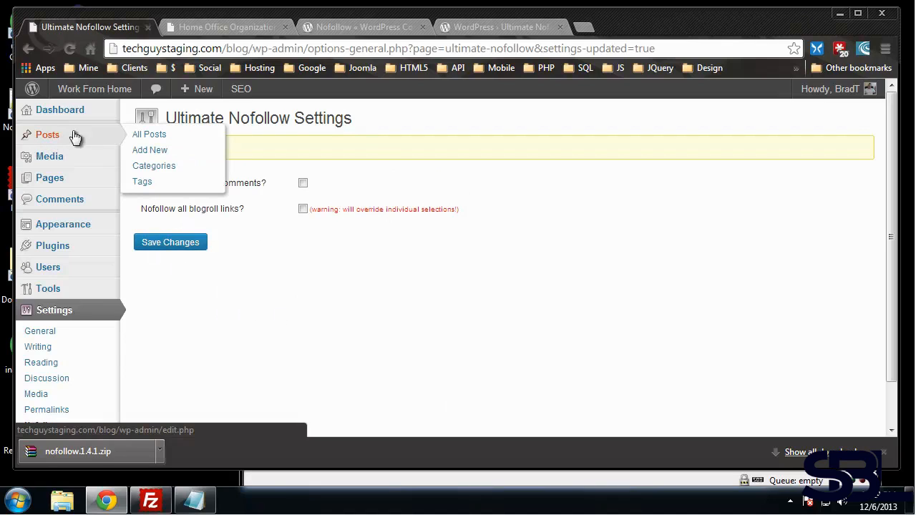
{"action": "left_click", "coordinate": [143, 137]}
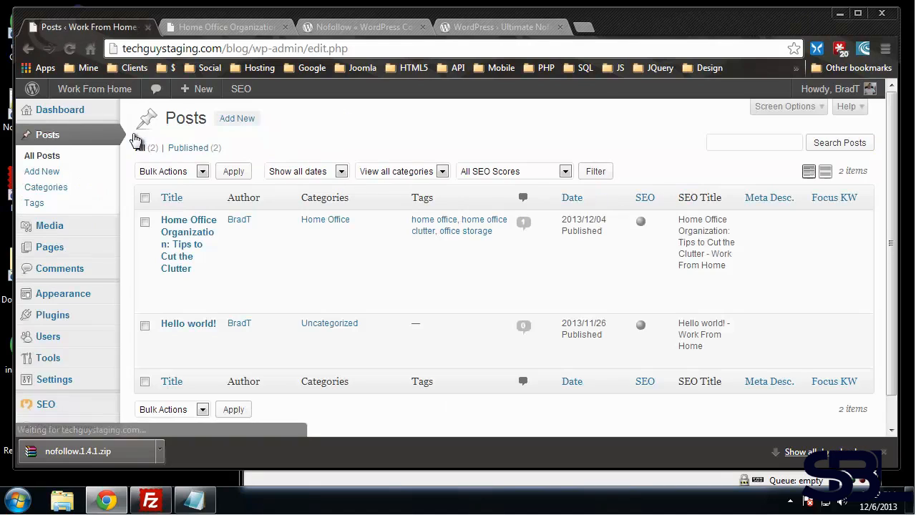
{"action": "scroll", "coordinate": [349, 239], "scroll_direction": "down", "scroll_amount": 1}
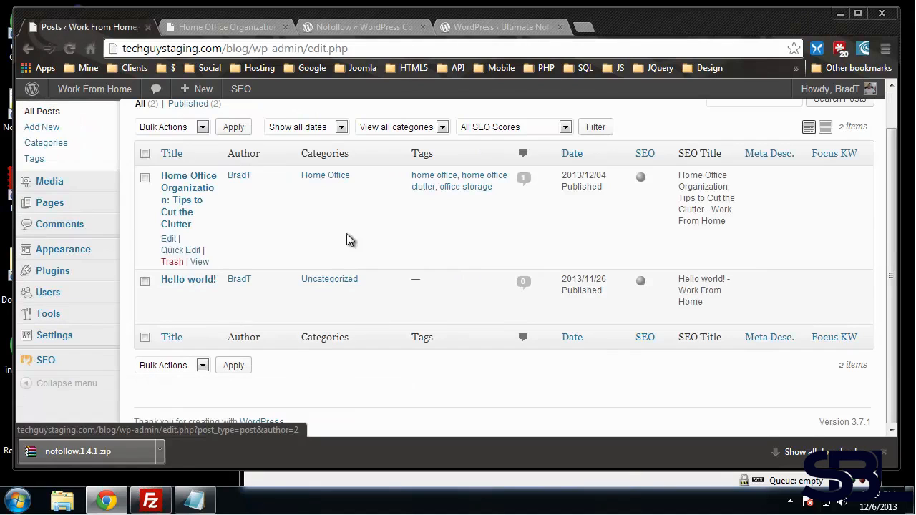
{"action": "left_click", "coordinate": [192, 184]}
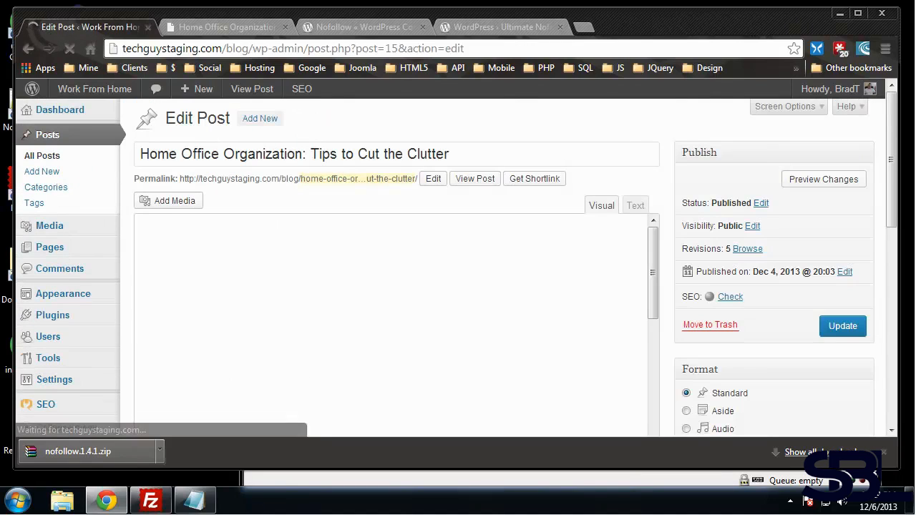
- Add a new paragraph reading "You can find more info here" after the Low Cost Home Office Storage Tip text
{"action": "scroll", "coordinate": [585, 320], "scroll_direction": "down", "scroll_amount": 3}
{"action": "scroll", "coordinate": [585, 320], "scroll_direction": "up", "scroll_amount": 1}
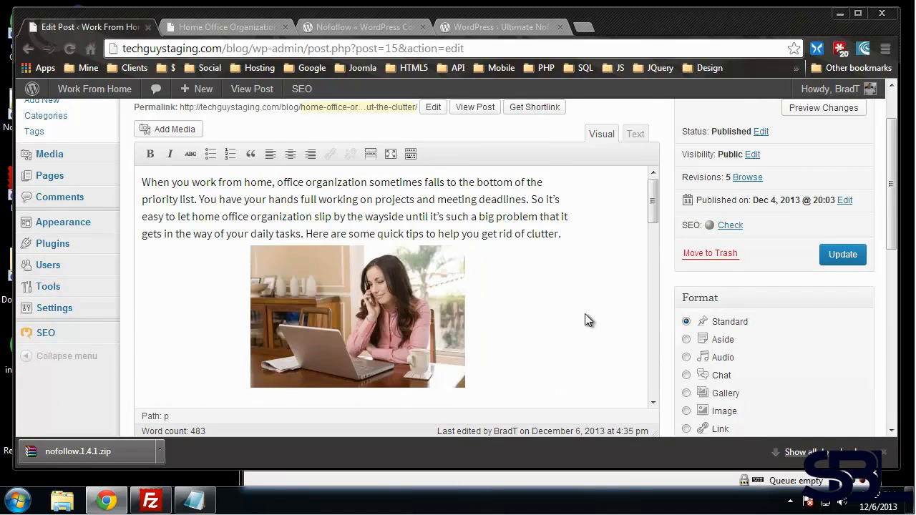
{"action": "scroll", "coordinate": [730, 321], "scroll_direction": "down", "scroll_amount": 10}
{"action": "scroll", "coordinate": [550, 338], "scroll_direction": "down", "scroll_amount": 1}
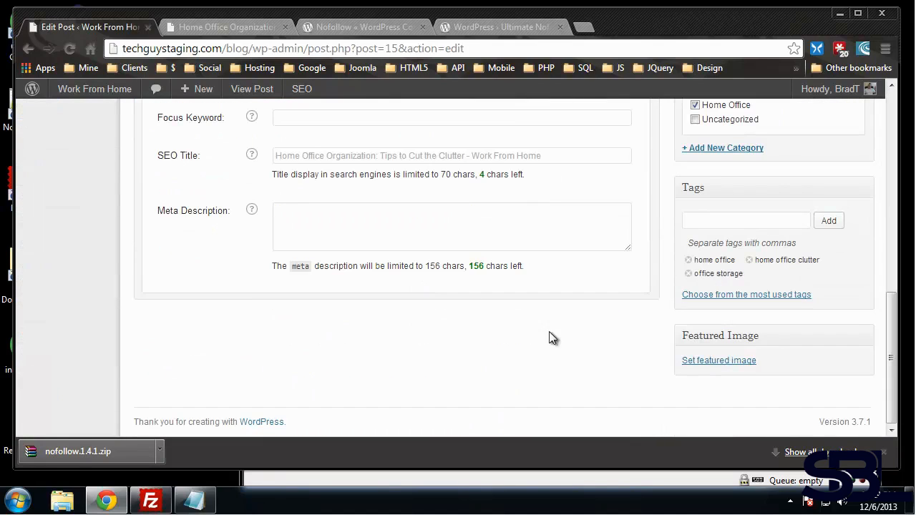
{"action": "scroll", "coordinate": [231, 272], "scroll_direction": "up", "scroll_amount": 2}
{"action": "scroll", "coordinate": [272, 282], "scroll_direction": "up", "scroll_amount": 2}
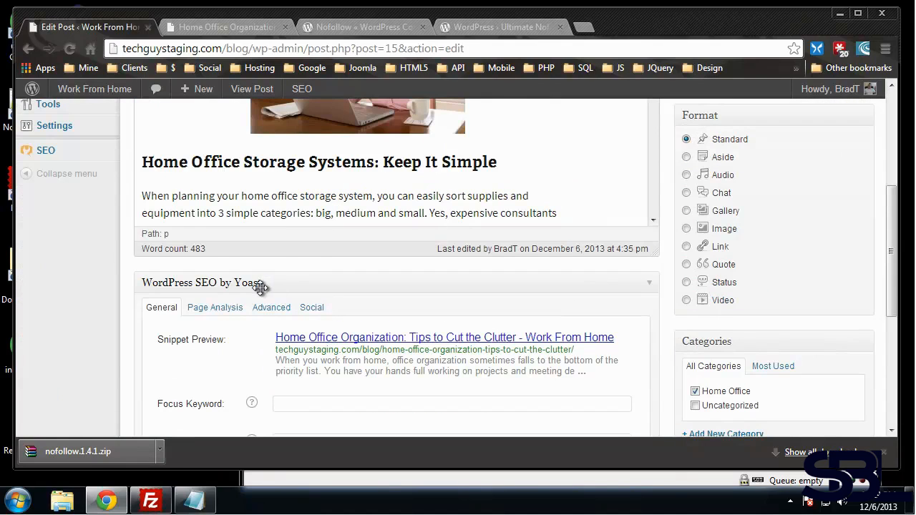
{"action": "scroll", "coordinate": [261, 287], "scroll_direction": "up", "scroll_amount": 5}
{"action": "left_click", "coordinate": [184, 231]}
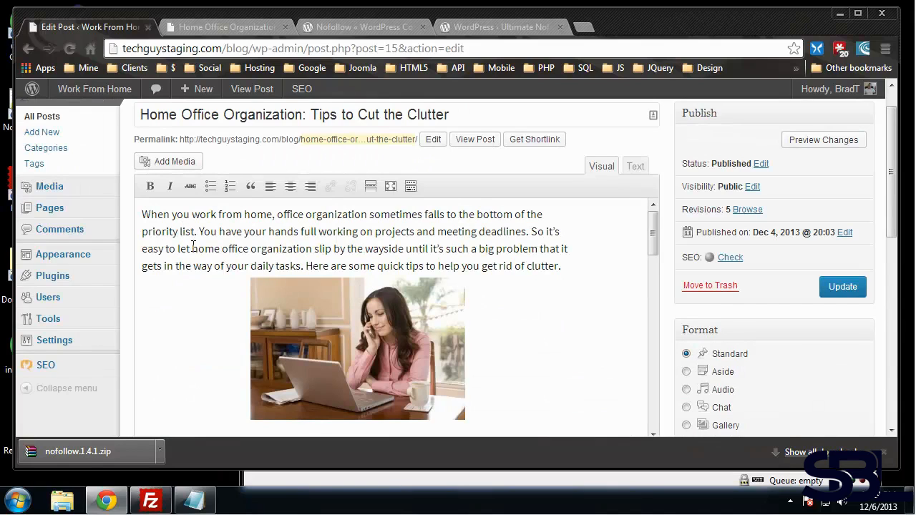
{"action": "scroll", "coordinate": [194, 248], "scroll_direction": "down", "scroll_amount": 5}
{"action": "scroll", "coordinate": [179, 261], "scroll_direction": "down", "scroll_amount": 10}
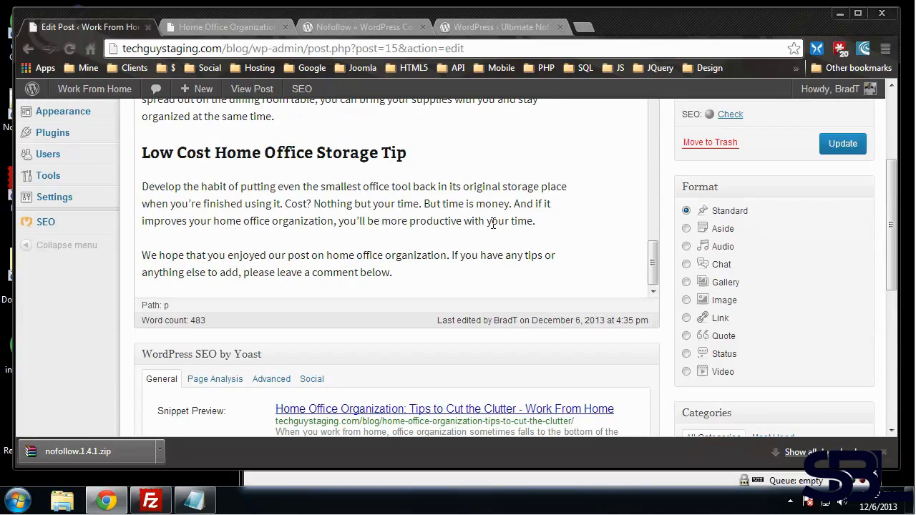
{"action": "left_click", "coordinate": [540, 221]}
{"action": "key", "text": "Return"}
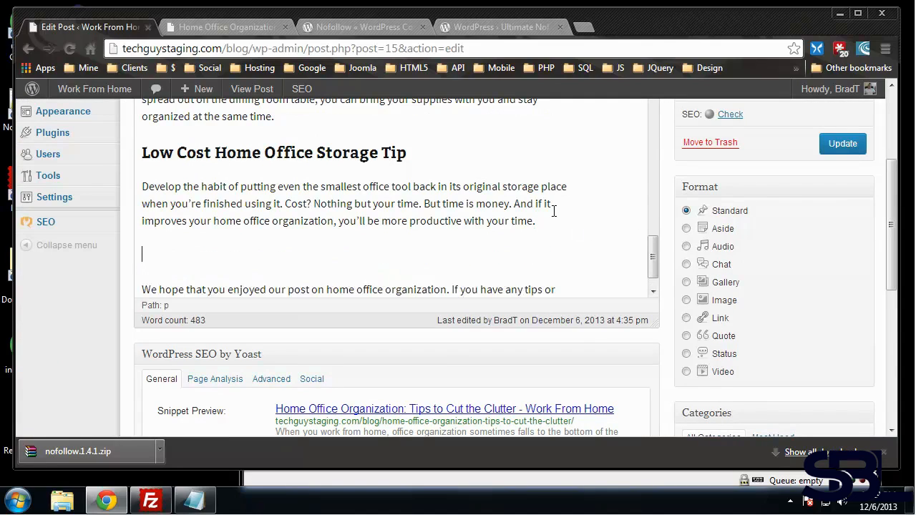
{"action": "key", "text": "BackSpace"}
{"action": "key", "text": "Return"}
{"action": "type", "text": "You can find more inf"}
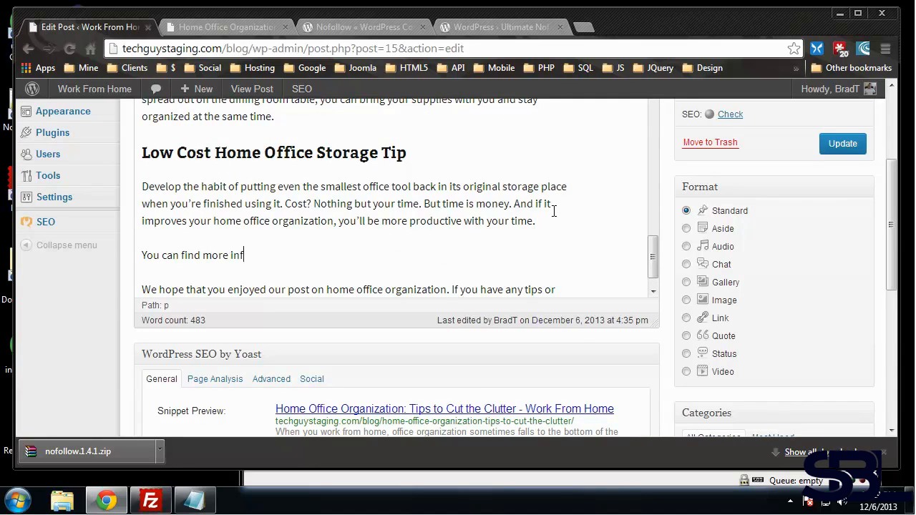
{"action": "type", "text": "o here"}
{"action": "double_click", "coordinate": [278, 255]}
{"action": "scroll", "coordinate": [816, 307], "scroll_direction": "up", "scroll_amount": 2}
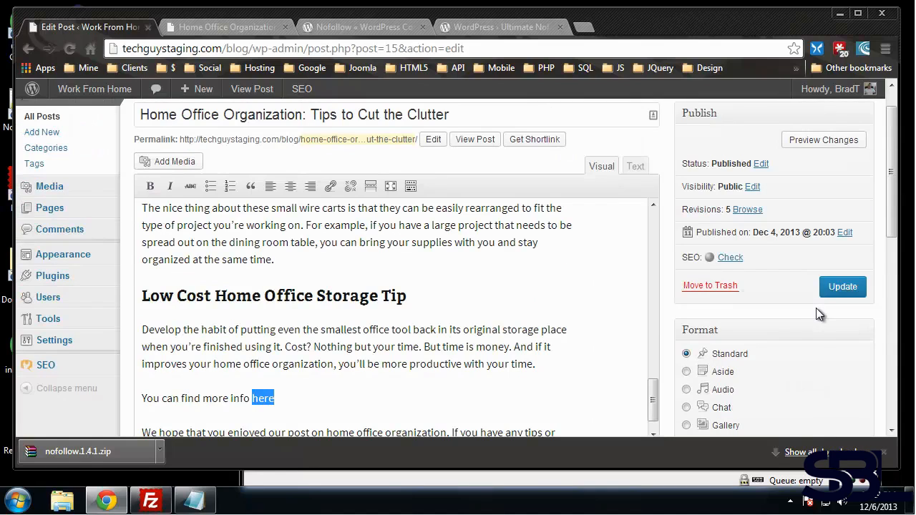
{"action": "left_click", "coordinate": [330, 186]}
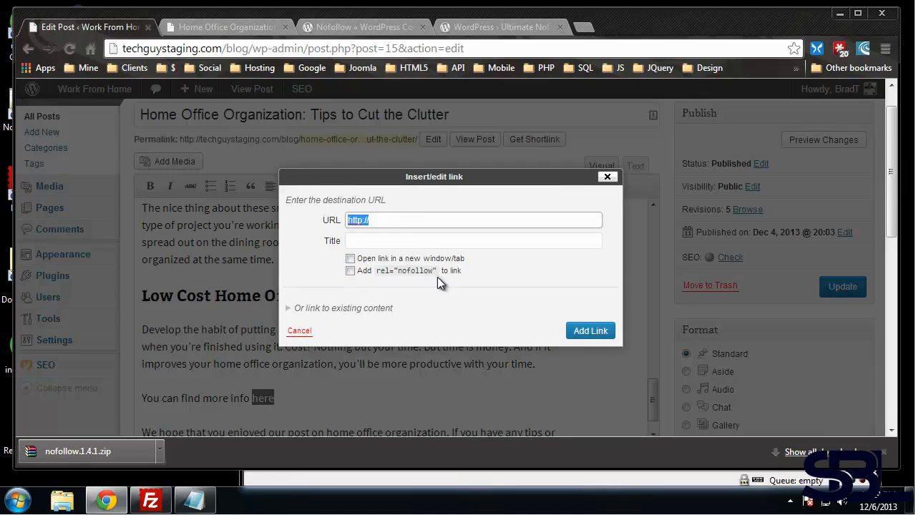
{"action": "left_click", "coordinate": [386, 225]}
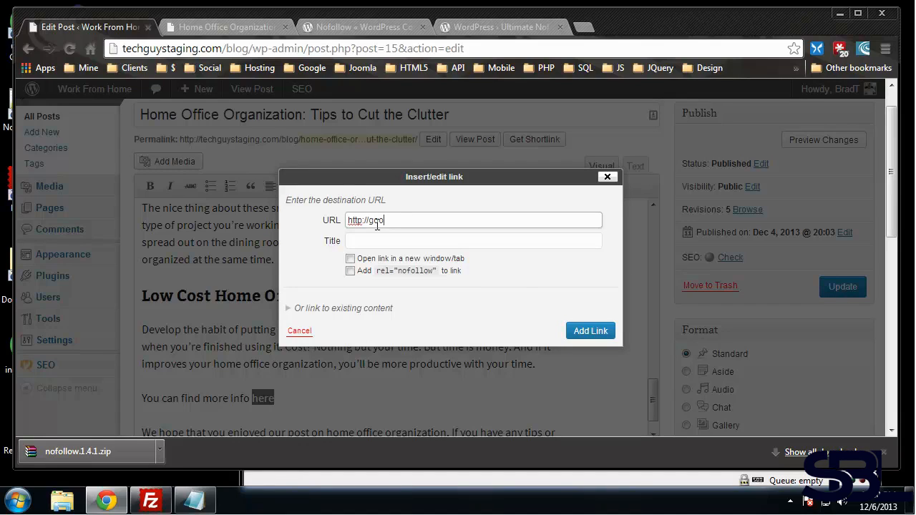
{"action": "type", "text": "google.com"}
{"action": "left_click", "coordinate": [466, 306]}
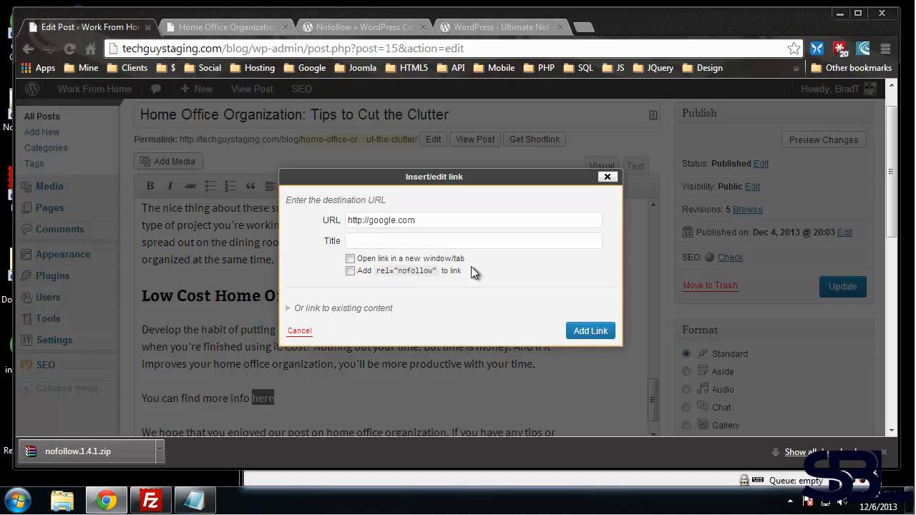
{"action": "left_click", "coordinate": [598, 332]}
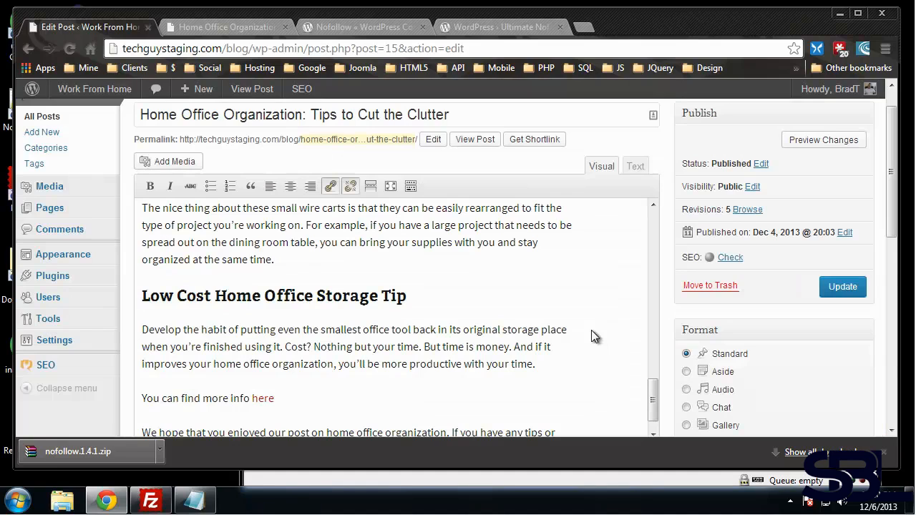
{"action": "scroll", "coordinate": [723, 224], "scroll_direction": "up", "scroll_amount": 1}
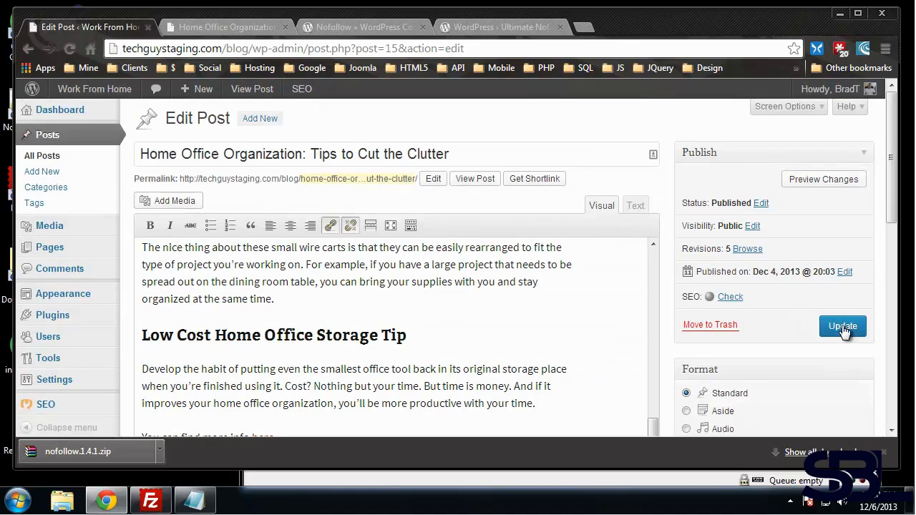
{"action": "left_click", "coordinate": [839, 326]}
- Switch to the published post's page, reload it and dismiss the download bar
{"action": "left_click", "coordinate": [196, 29]}
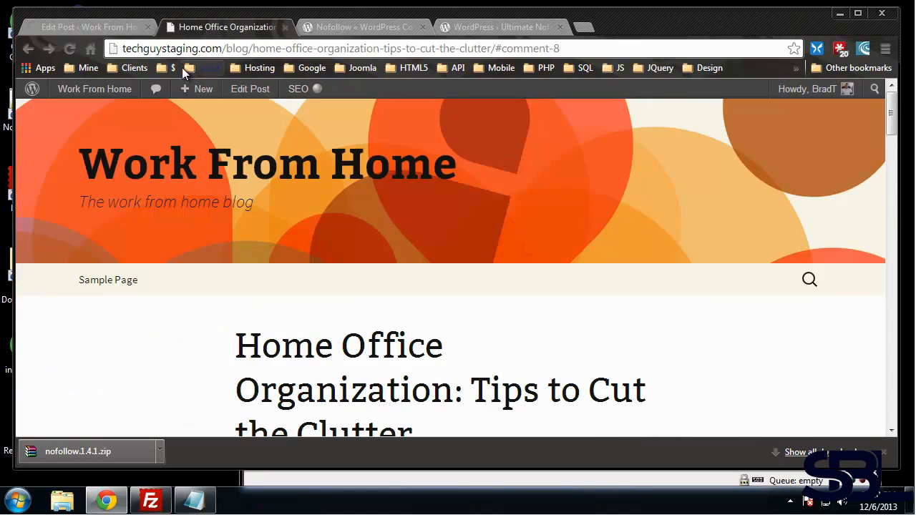
{"action": "left_click", "coordinate": [69, 49]}
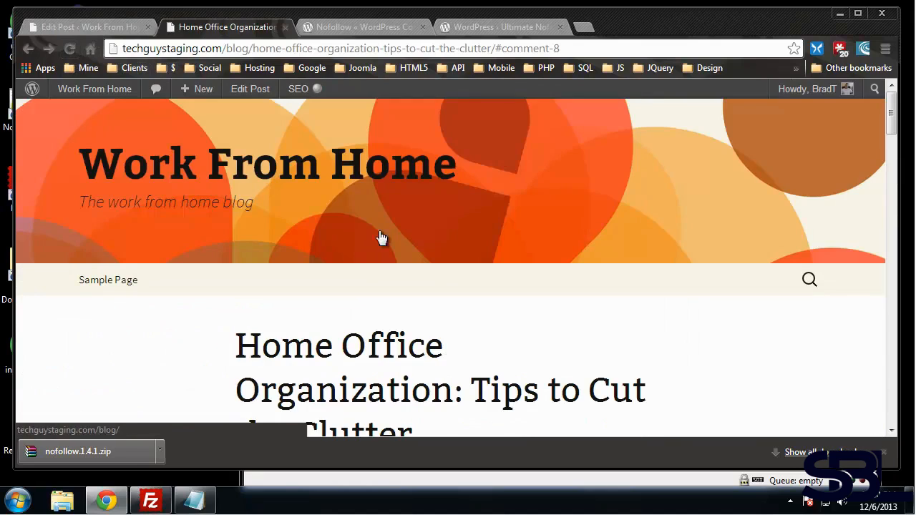
{"action": "left_click", "coordinate": [884, 452]}
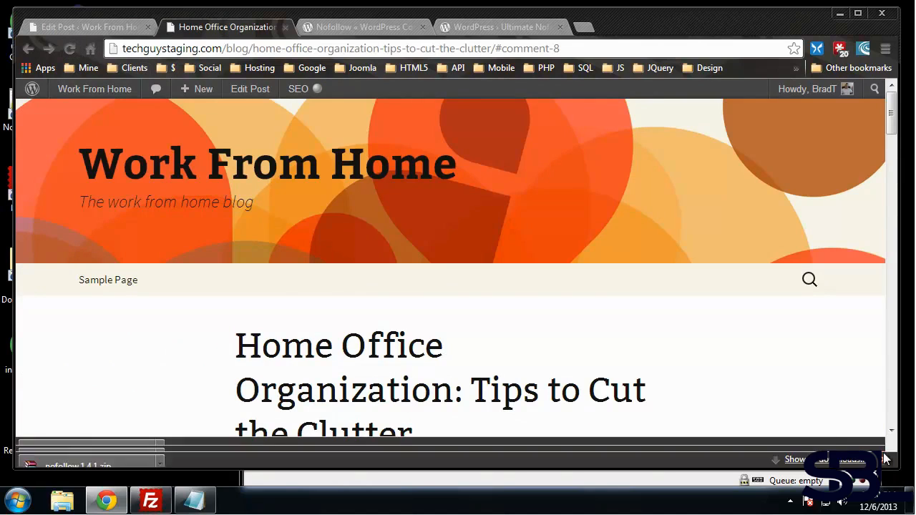
- Inspect the HTML of the "here" link in the published post with the developer tools
{"action": "scroll", "coordinate": [667, 315], "scroll_direction": "down", "scroll_amount": 10}
{"action": "scroll", "coordinate": [667, 312], "scroll_direction": "down", "scroll_amount": 5}
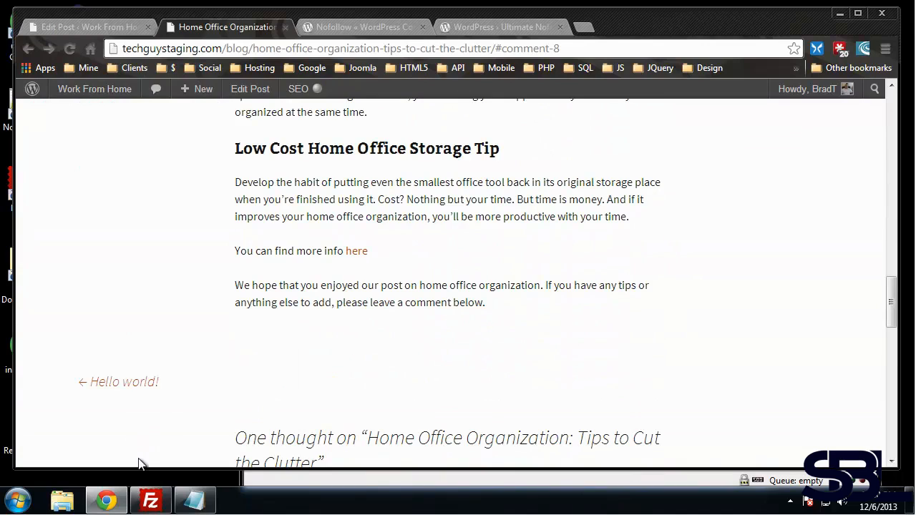
{"action": "key", "text": "F12"}
{"action": "scroll", "coordinate": [161, 250], "scroll_direction": "down", "scroll_amount": 1}
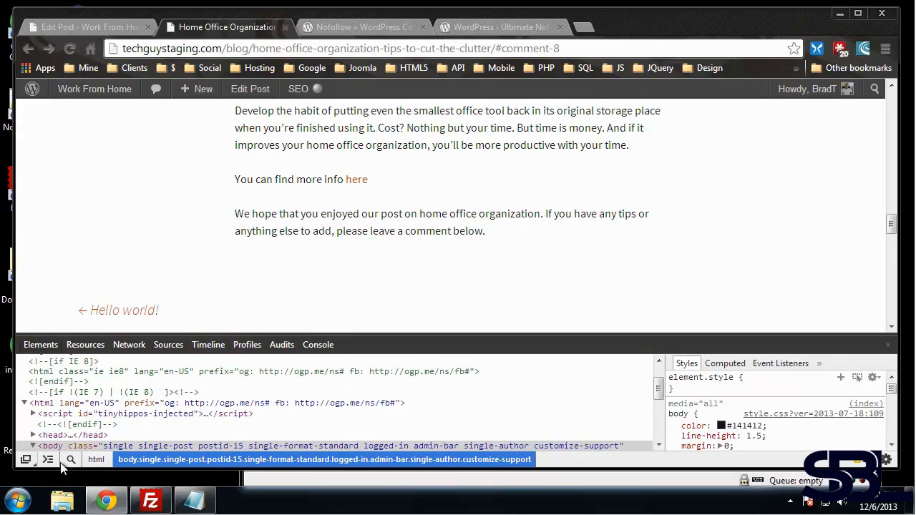
{"action": "left_click", "coordinate": [71, 459]}
{"action": "left_click", "coordinate": [356, 180]}
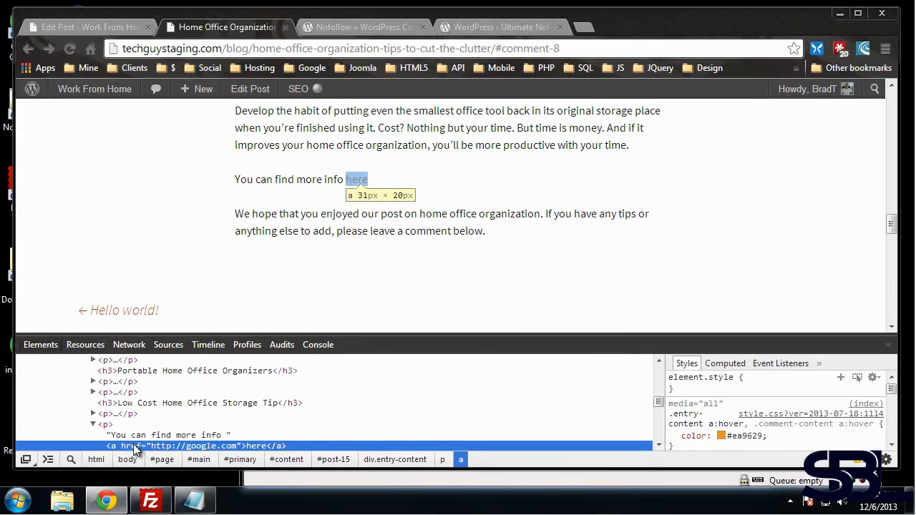
- Return to the post editor, add rel="nofollow" to the "here" link and update the post
{"action": "left_click", "coordinate": [106, 27]}
{"action": "scroll", "coordinate": [410, 375], "scroll_direction": "down", "scroll_amount": 15}
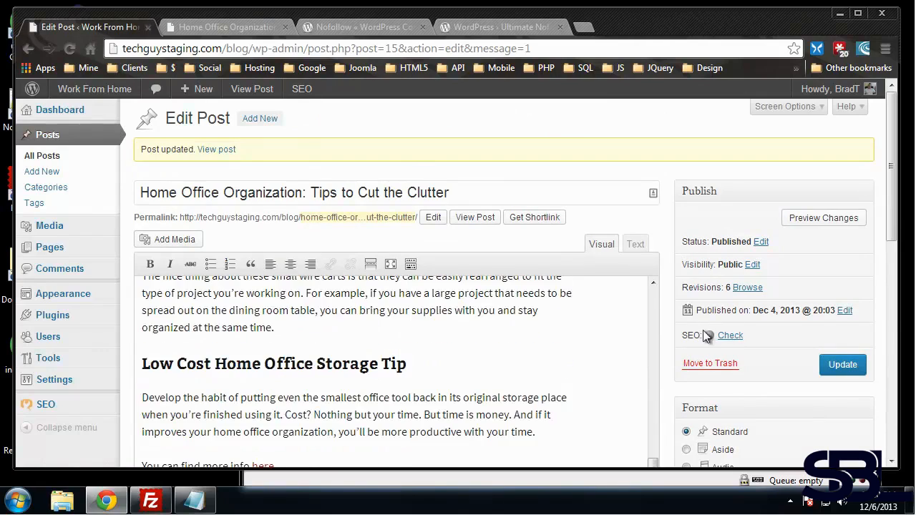
{"action": "scroll", "coordinate": [391, 282], "scroll_direction": "up", "scroll_amount": 5}
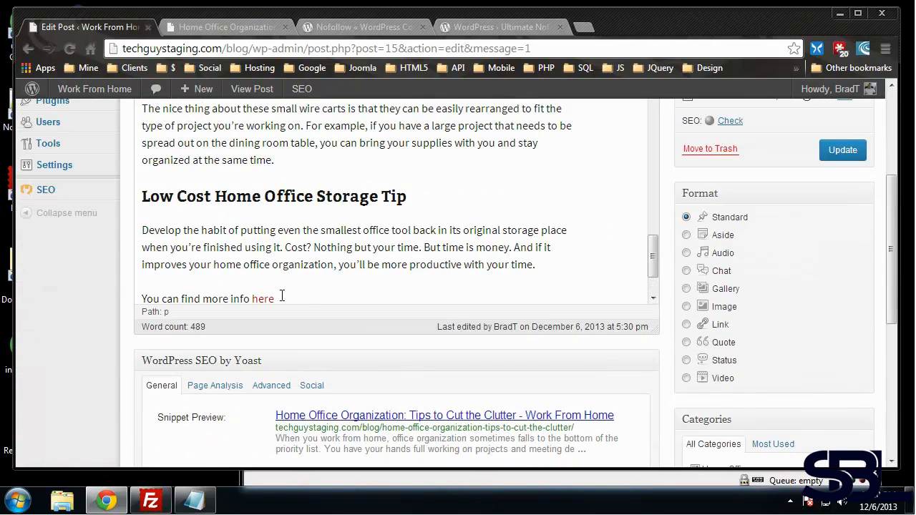
{"action": "left_click_drag", "start_coordinate": [277, 300], "coordinate": [254, 301]}
{"action": "scroll", "coordinate": [683, 396], "scroll_direction": "up", "scroll_amount": 3}
{"action": "left_click", "coordinate": [326, 265]}
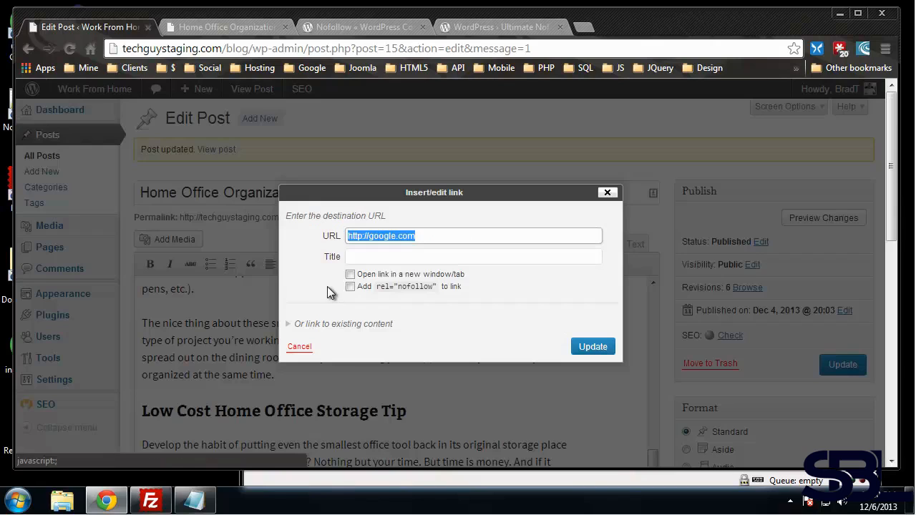
{"action": "left_click", "coordinate": [350, 287]}
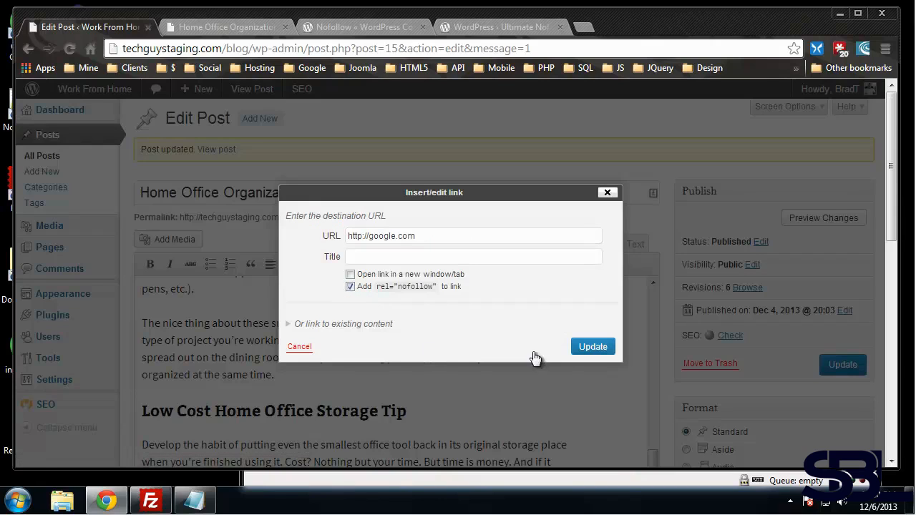
{"action": "left_click", "coordinate": [593, 348]}
{"action": "left_click", "coordinate": [827, 365]}
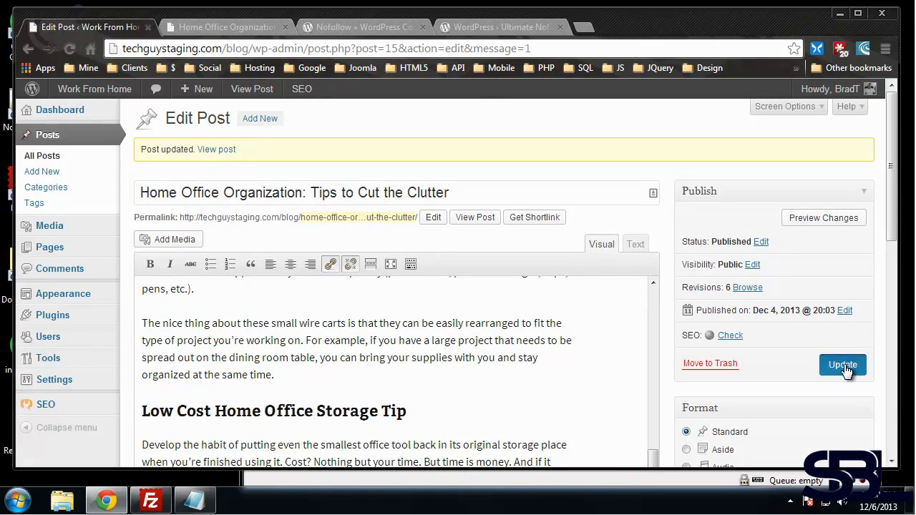
- Reload the published post and check the "here" link's HTML for the rel="nofollow" attribute
{"action": "left_click", "coordinate": [223, 26]}
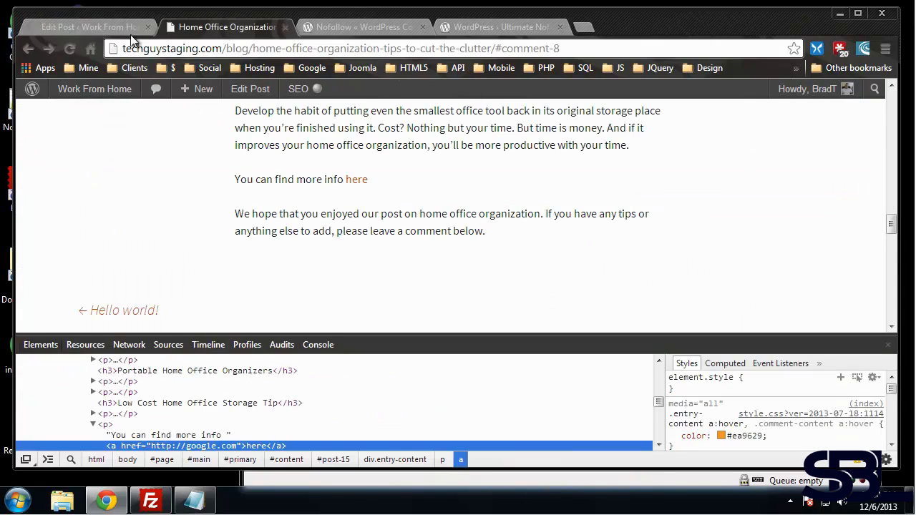
{"action": "left_click", "coordinate": [69, 48]}
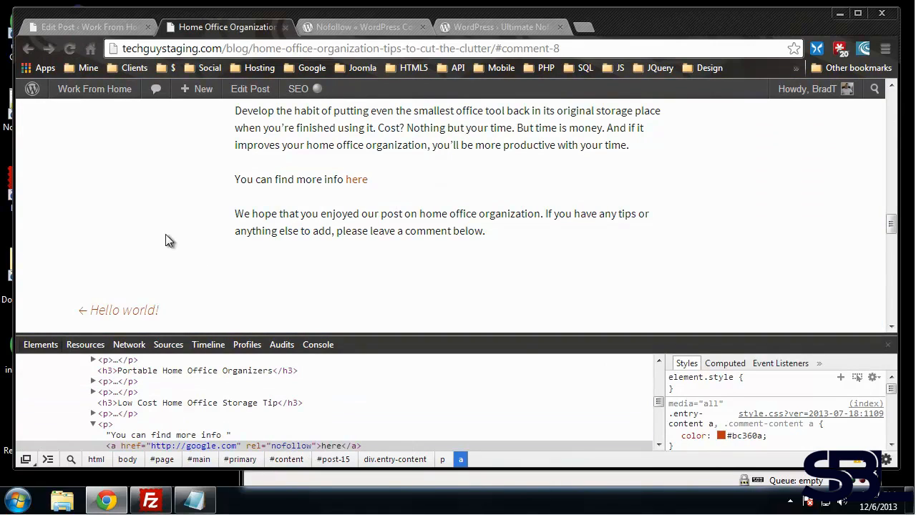
{"action": "scroll", "coordinate": [107, 205], "scroll_direction": "up", "scroll_amount": 5}
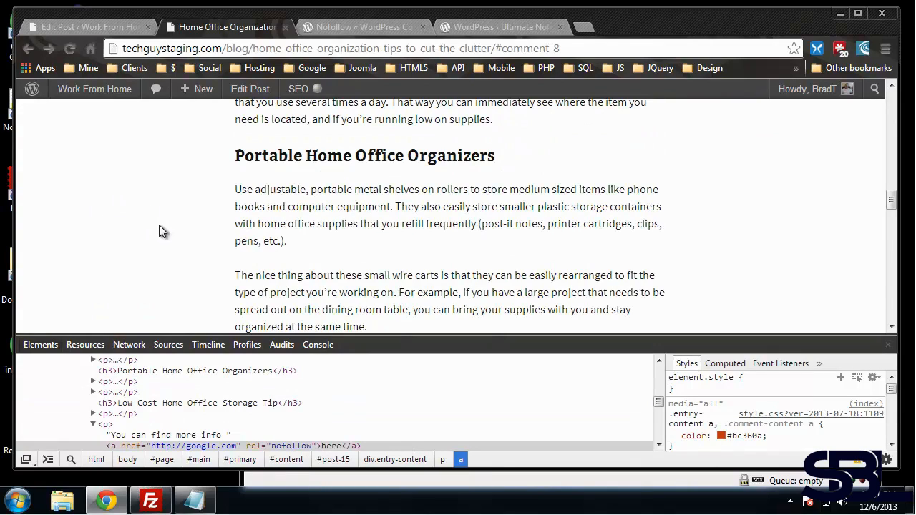